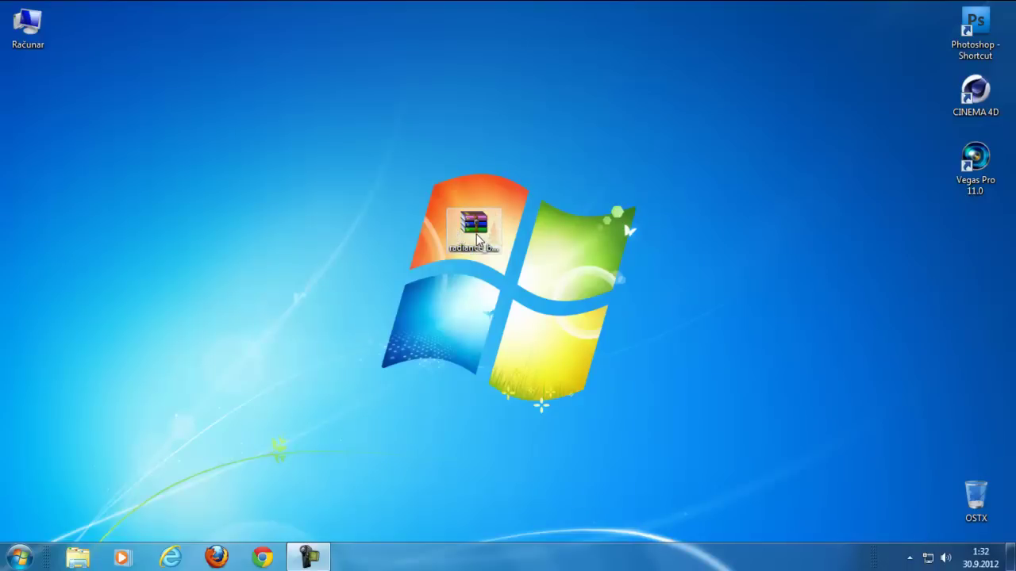
Reposition the radiance archive icon higher on the desktop and refresh the desktop.
left_click_drag(481, 236, 400, 180)
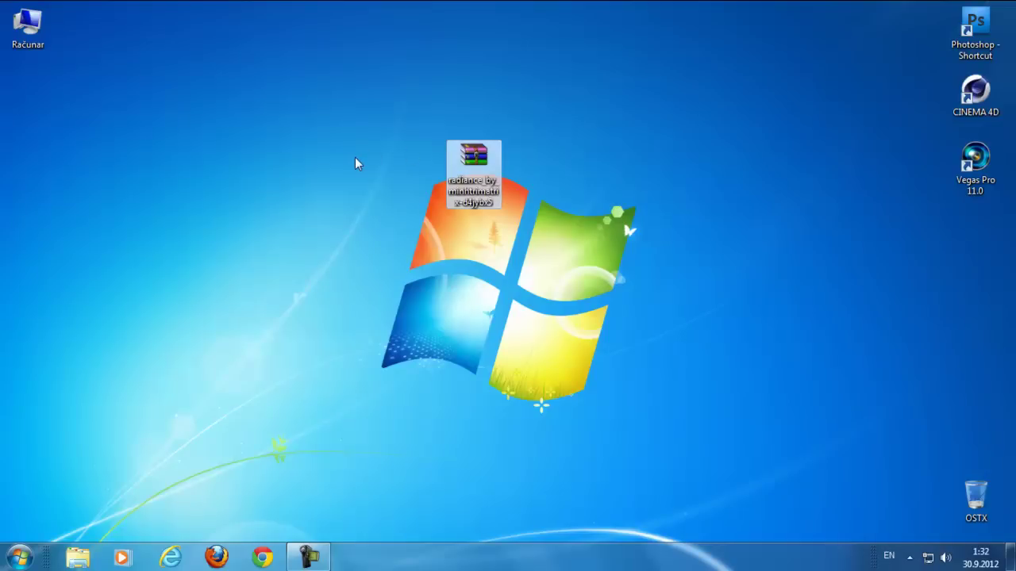
left_click_drag(487, 182, 369, 143)
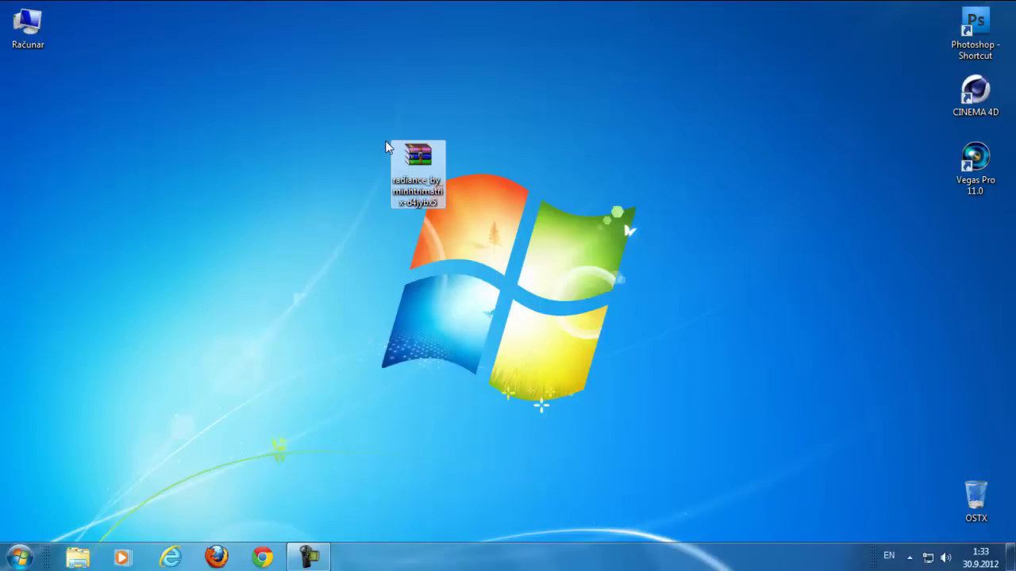
left_click_drag(413, 158, 424, 96)
left_click(256, 108)
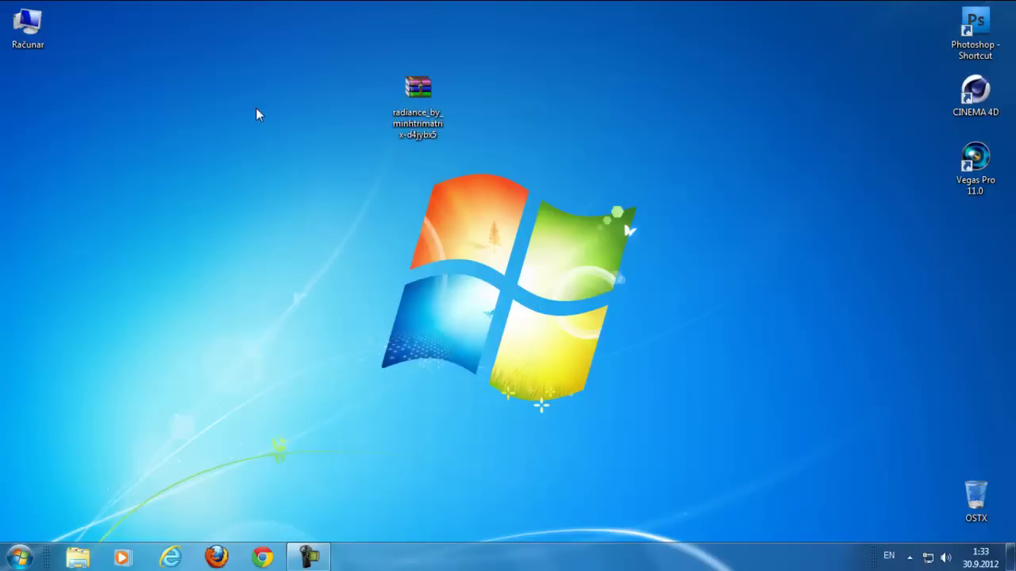
right_click(275, 110)
left_click(301, 165)
Extract the radiance archive here with WinRAR and move its icon to the top row.
right_click(414, 95)
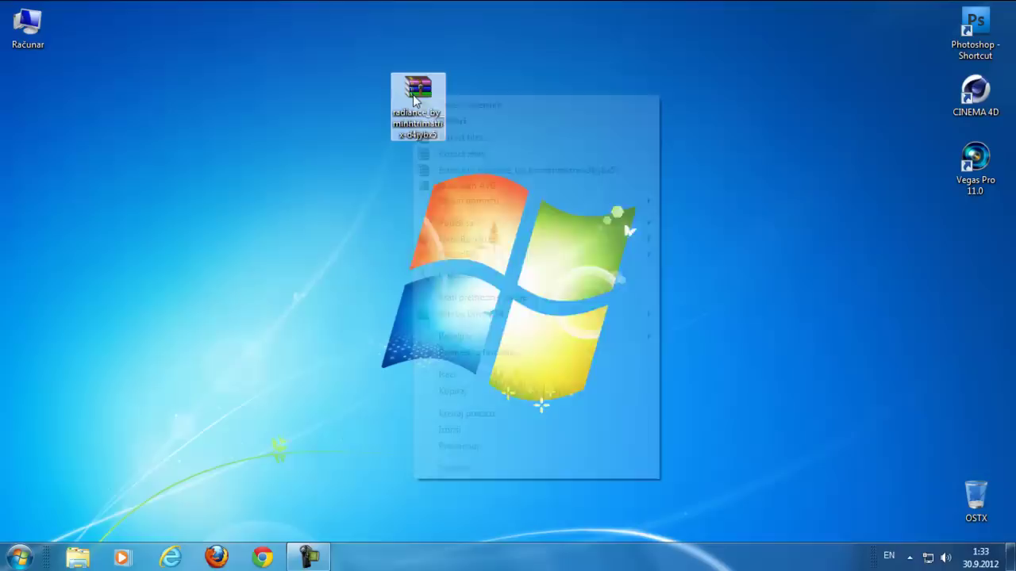
left_click(455, 156)
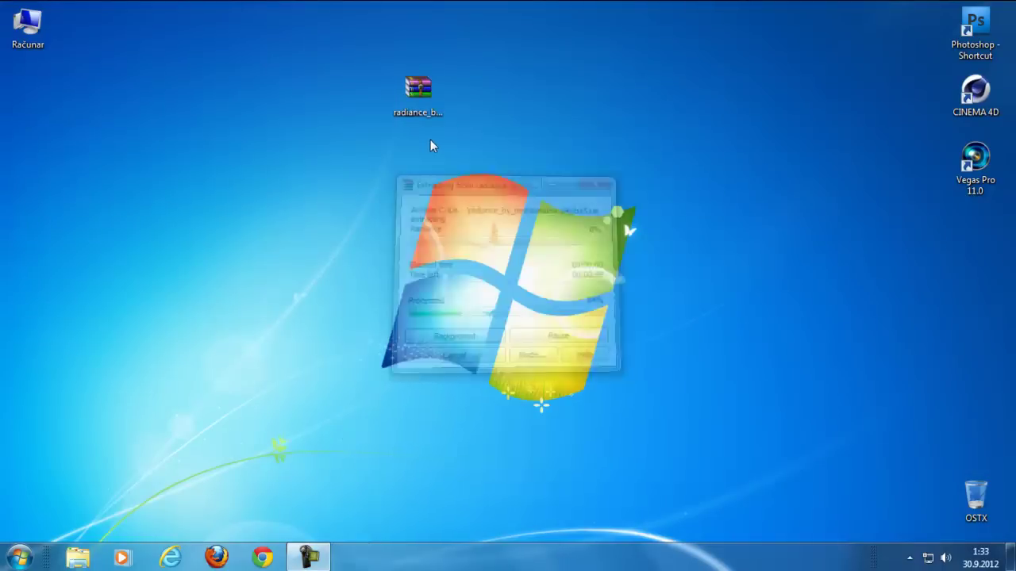
left_click_drag(426, 111, 109, 45)
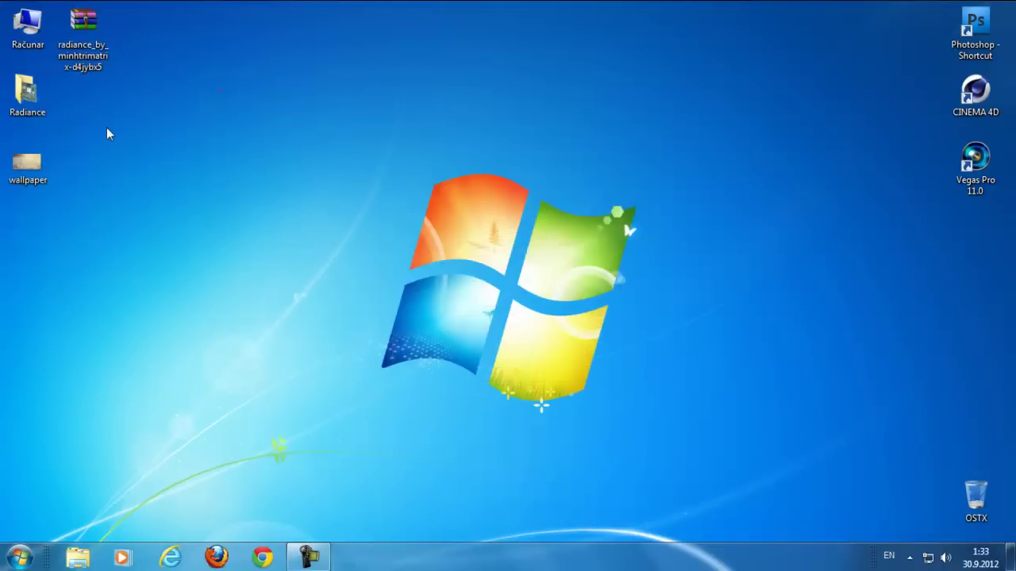
Set the dandelion wallpaper as the desktop background from Photo Viewer, then refresh the desktop.
left_click(17, 171)
double_click(17, 171)
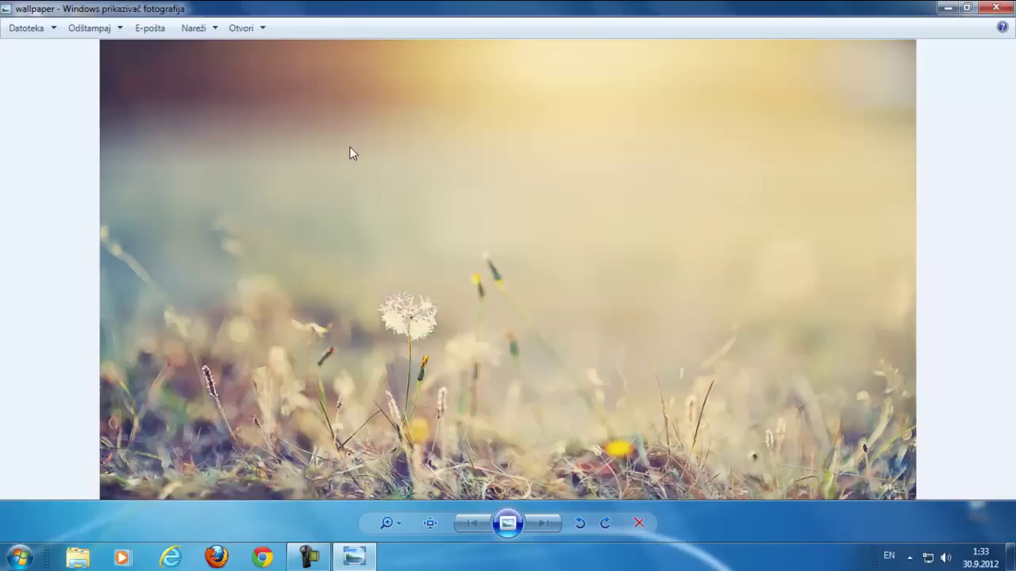
right_click(352, 153)
left_click(384, 180)
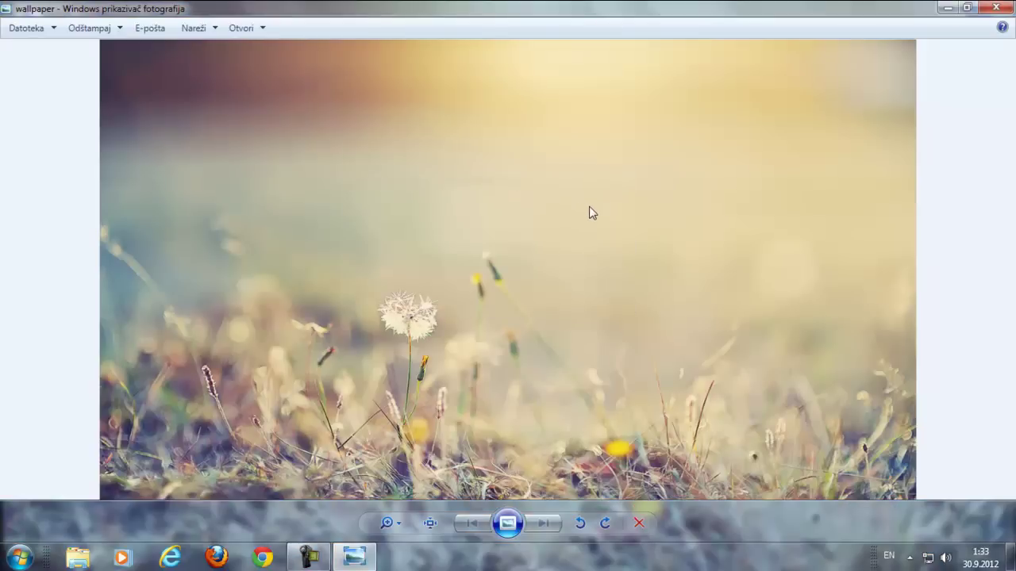
left_click(995, 8)
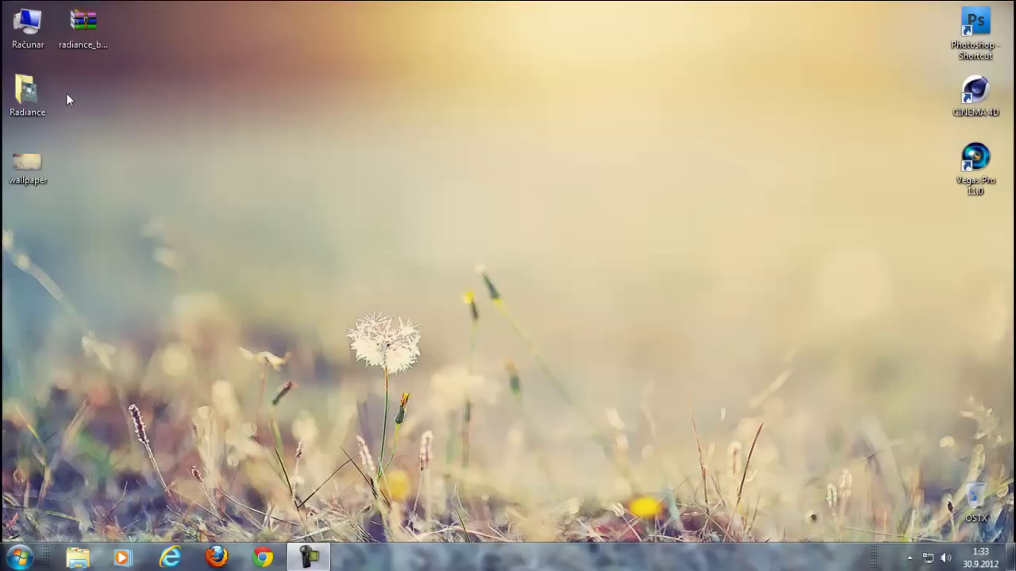
right_click(162, 105)
left_click(176, 166)
Zoom and pan Radiance's Preview.png across its title and window button styles, then close it.
double_click(28, 95)
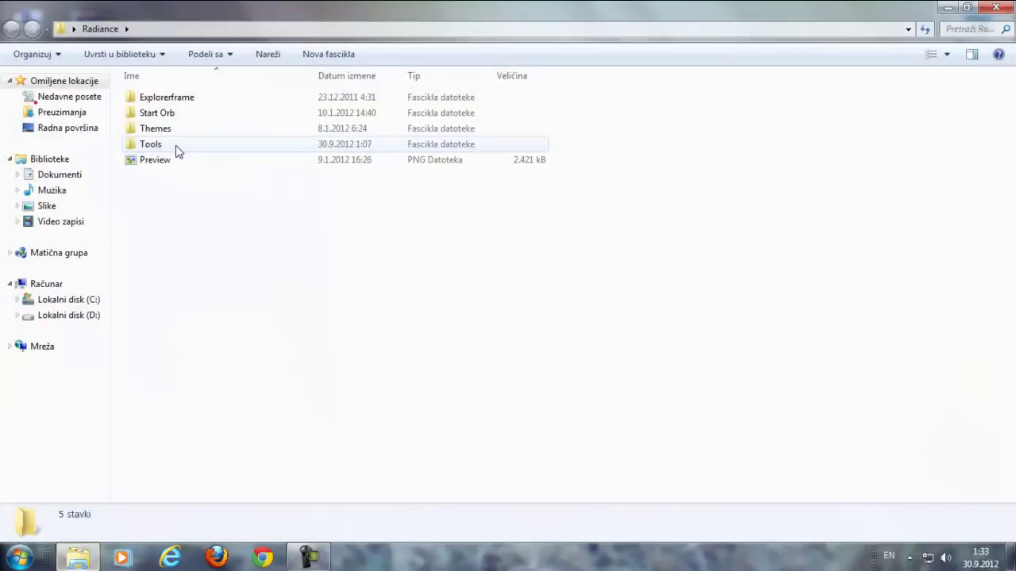
double_click(152, 159)
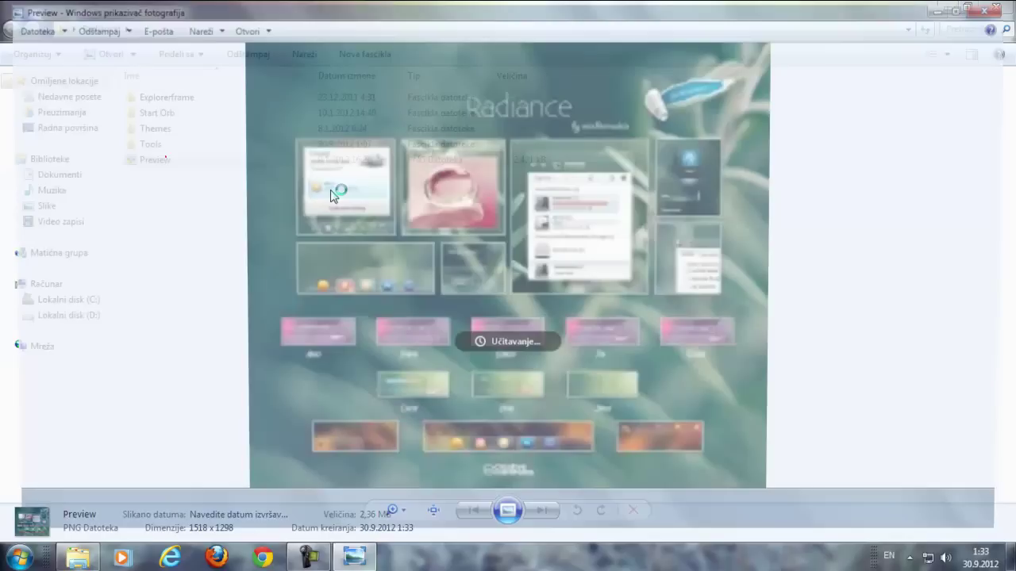
scroll(542, 248, "up", 3)
mouse_move(465, 155)
left_mouse_down()
mouse_move(470, 339)
mouse_move(474, 154)
left_mouse_up()
mouse_move(476, 307)
left_mouse_down()
mouse_move(477, 133)
mouse_move(493, 252)
mouse_move(484, 137)
mouse_move(490, 143)
mouse_move(506, 352)
left_mouse_up()
left_click_drag(587, 264, 603, 172)
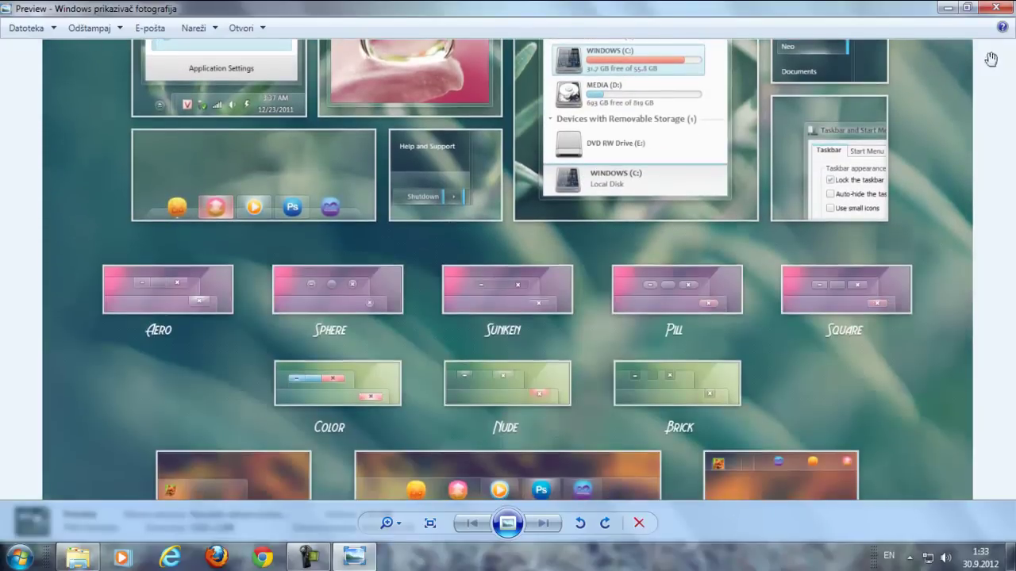
left_click(1004, 10)
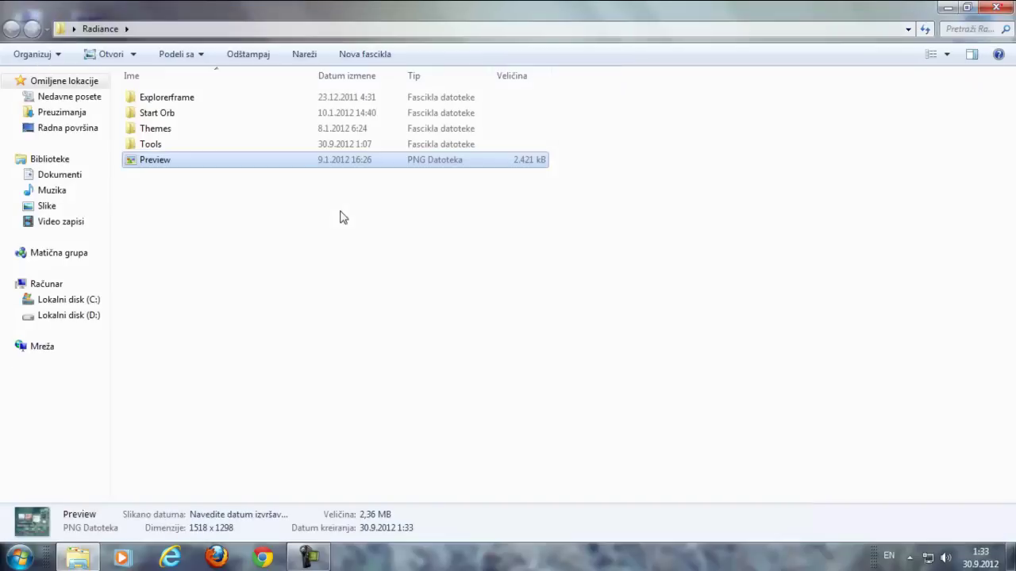
right_click(262, 227)
Launch UniversalThemePatcher-x86 from the Tools > UniversalThemePatcher folder.
left_click(278, 293)
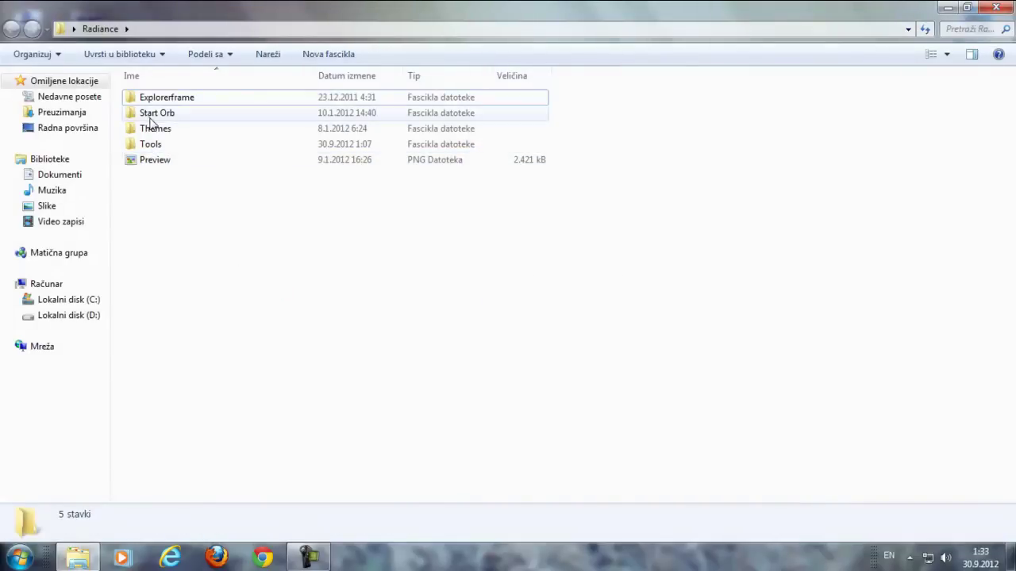
double_click(151, 145)
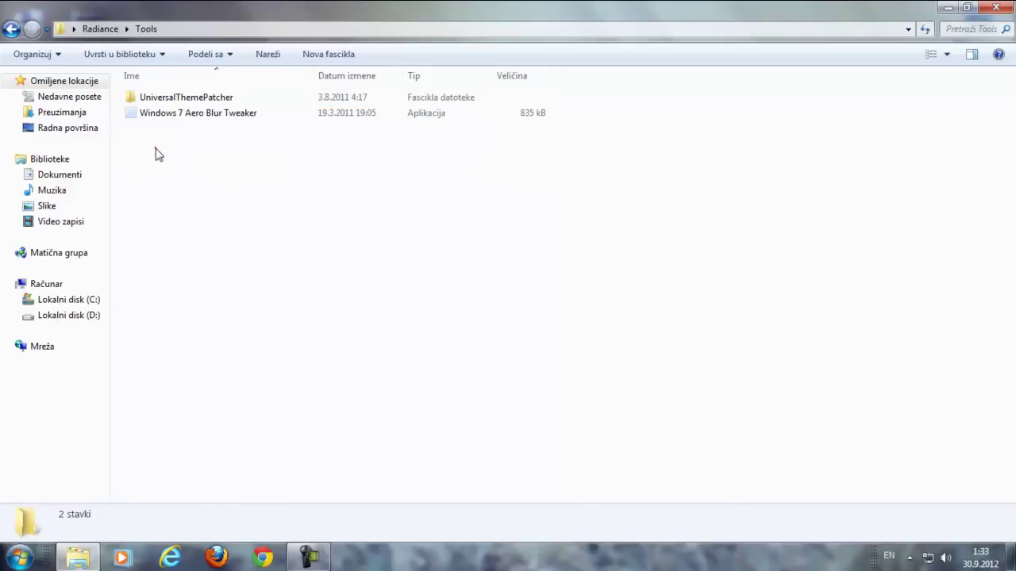
double_click(155, 99)
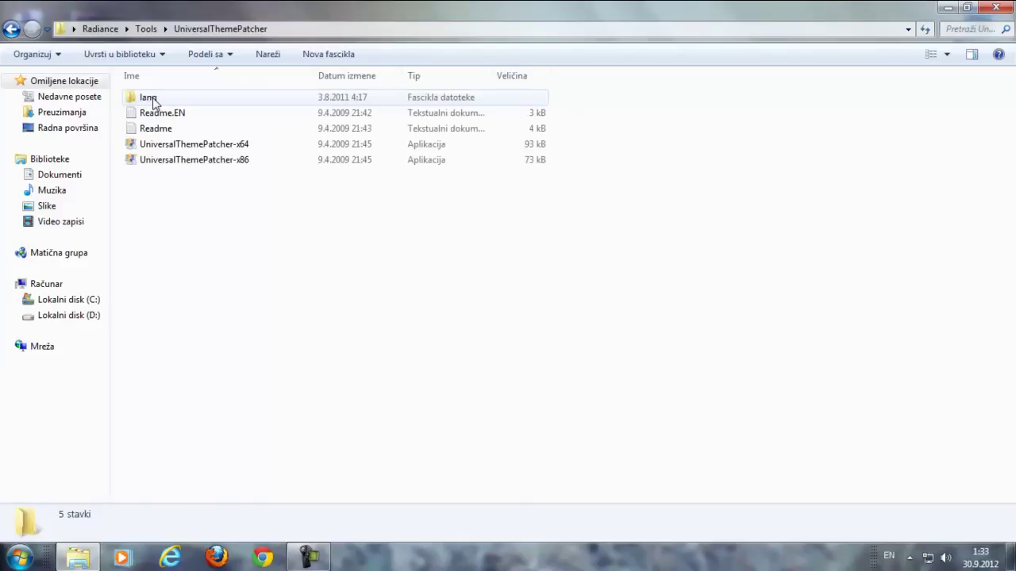
right_click(223, 213)
left_click(196, 223)
left_click(199, 147)
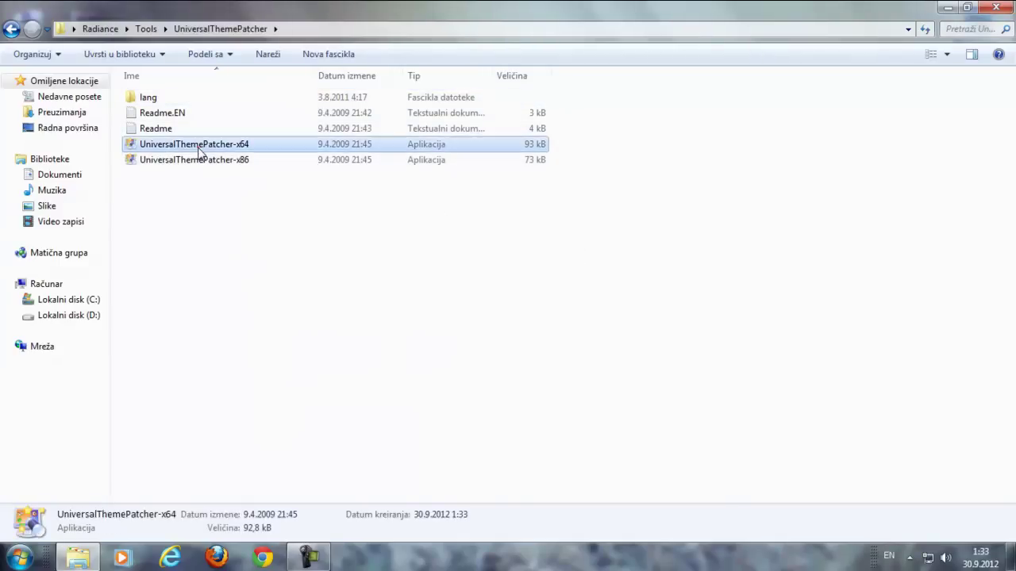
left_click(165, 163)
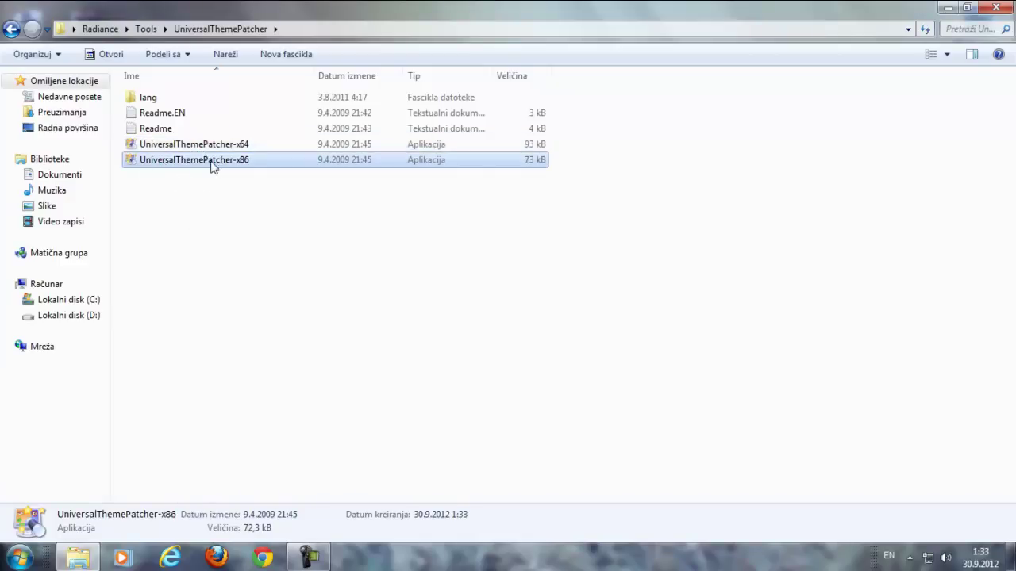
double_click(200, 165)
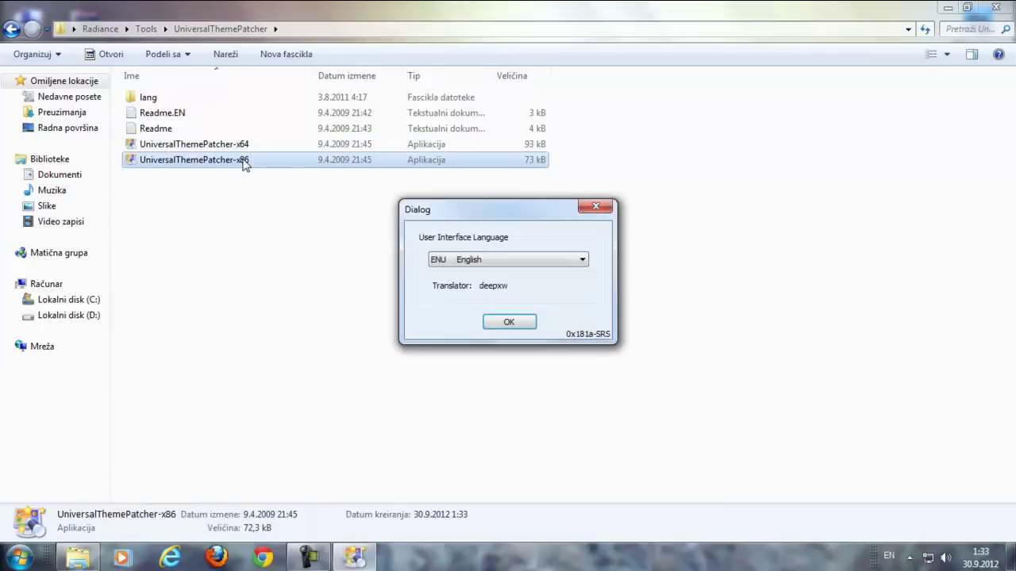
Choose English, agree to patch the theme DLLs, and close the patcher.
left_click(509, 322)
key("Return")
left_click_drag(594, 145, 530, 149)
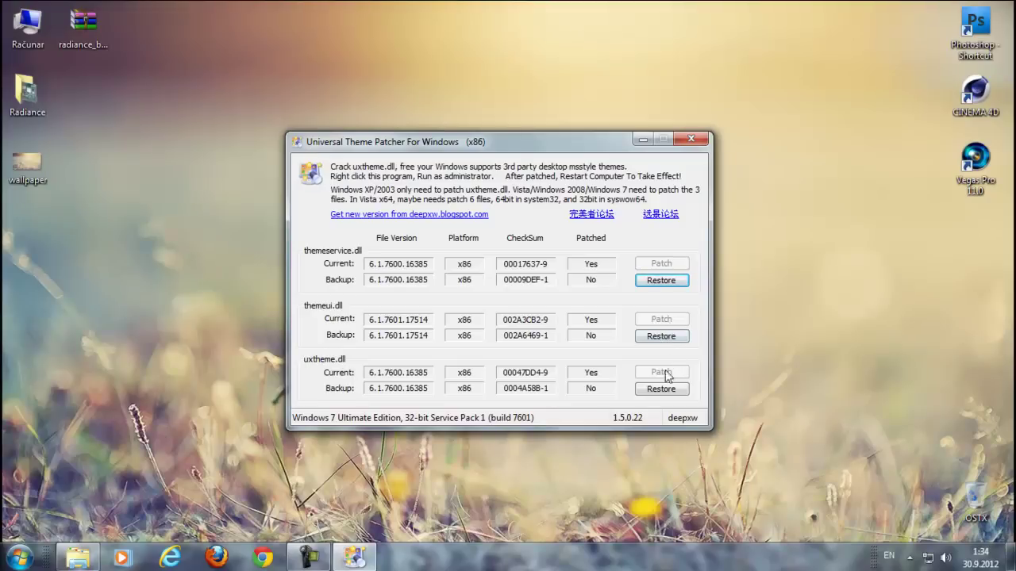
left_click_drag(577, 143, 569, 99)
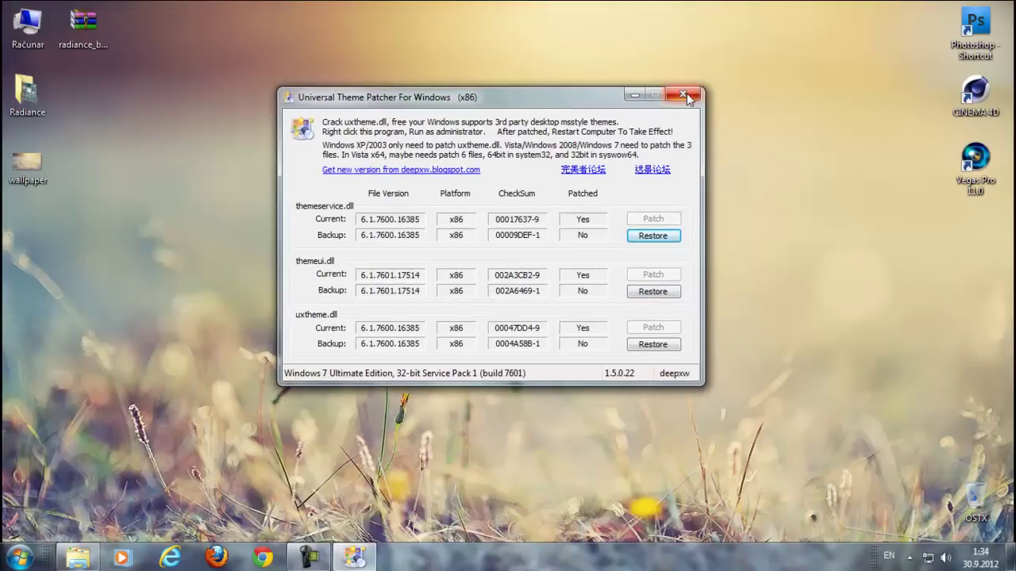
left_click(683, 95)
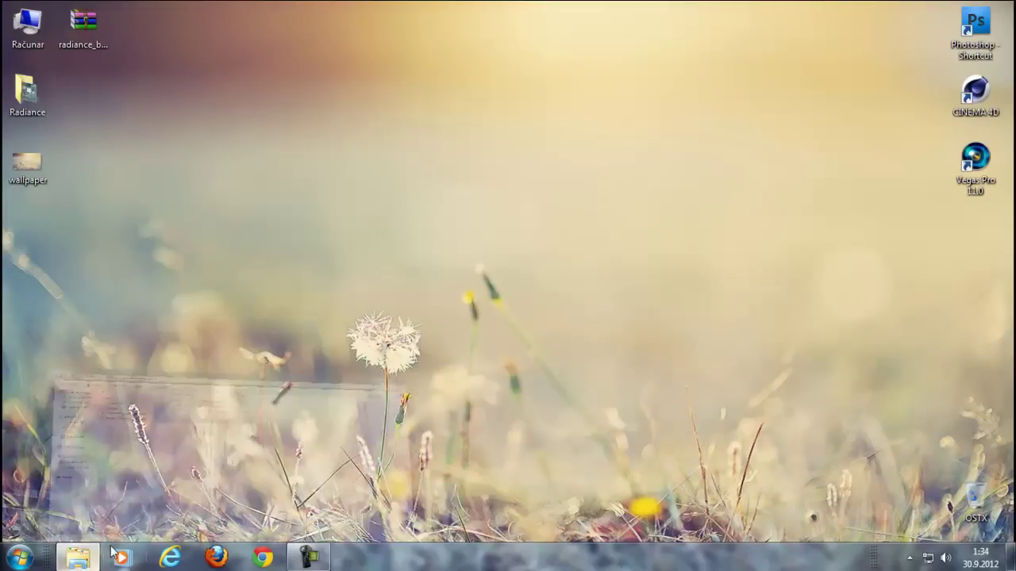
left_click(97, 563)
Go back to the Tools folder and run Windows 7 Aero Blur Tweaker.
right_click(170, 236)
key("Escape")
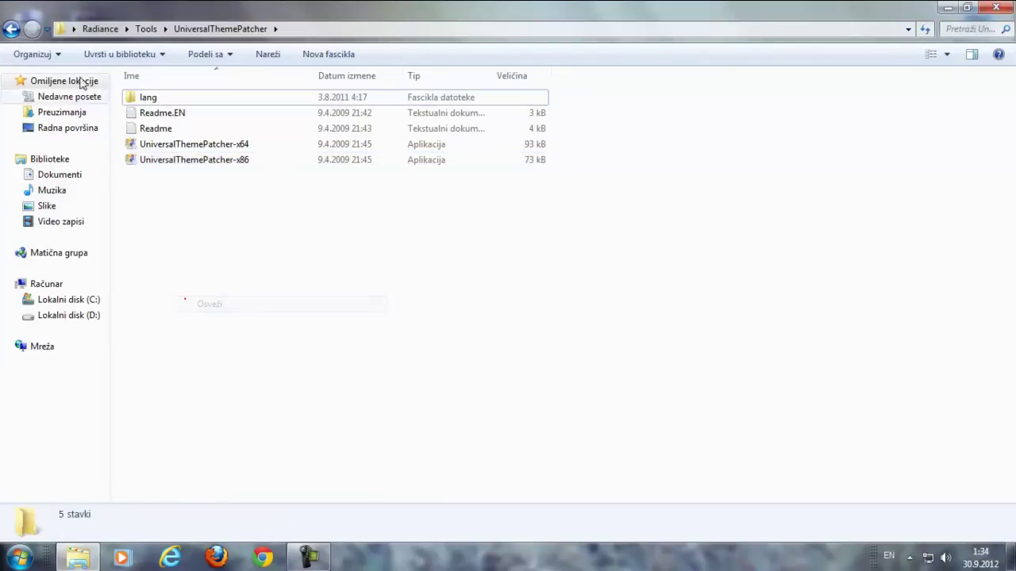
left_click(32, 30)
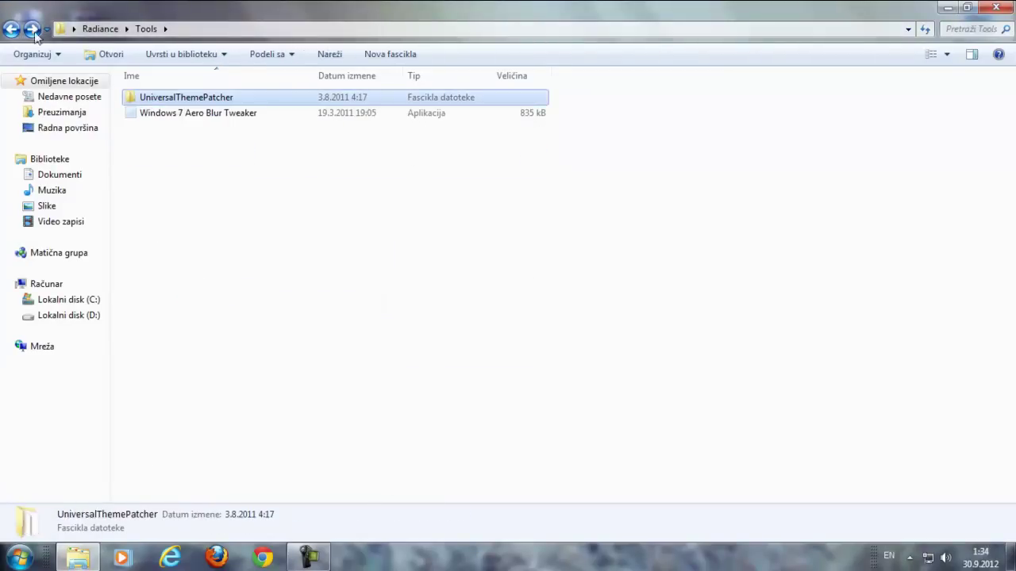
double_click(170, 116)
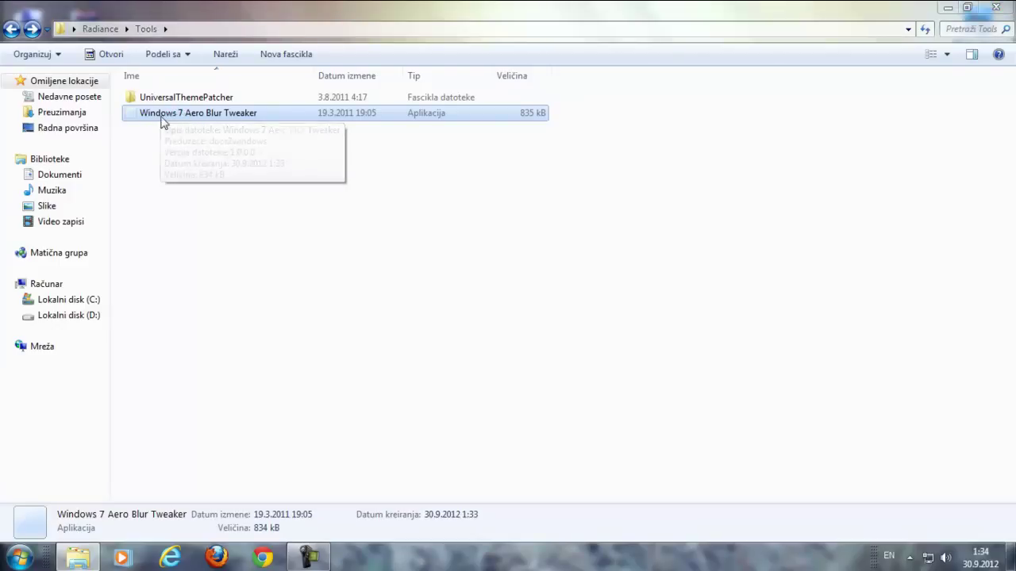
left_click_drag(517, 228, 485, 184)
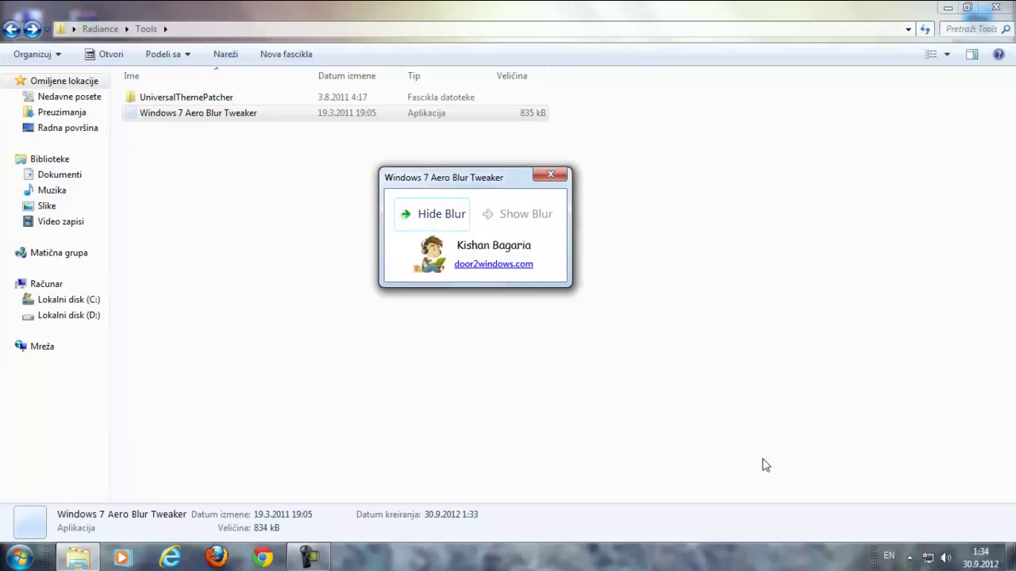
Hide and then show the Aero glass blur, and return to the Radiance folder.
left_click(429, 214)
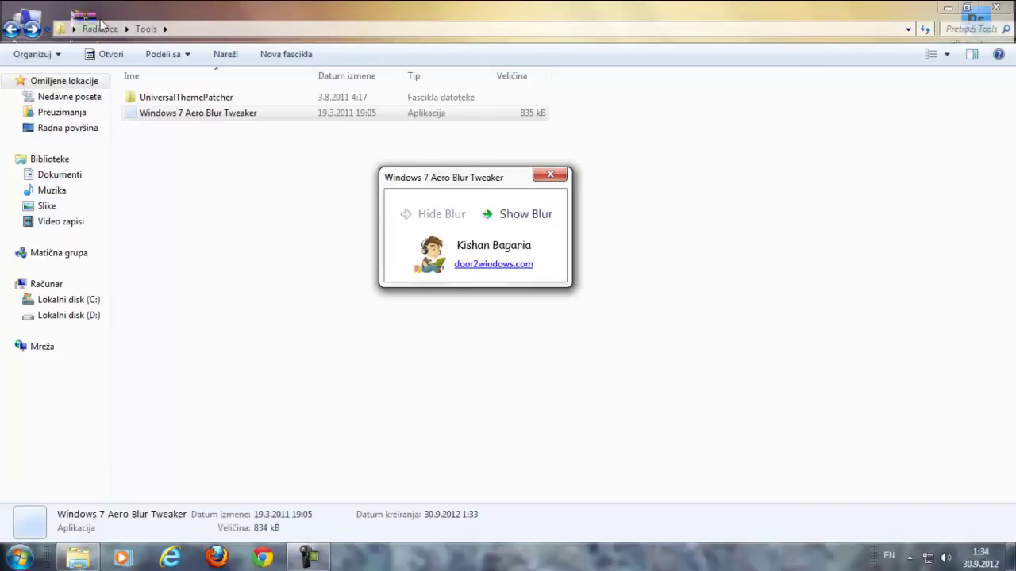
mouse_move(459, 181)
left_mouse_down()
mouse_move(443, 147)
mouse_move(439, 174)
left_mouse_up()
left_click(503, 212)
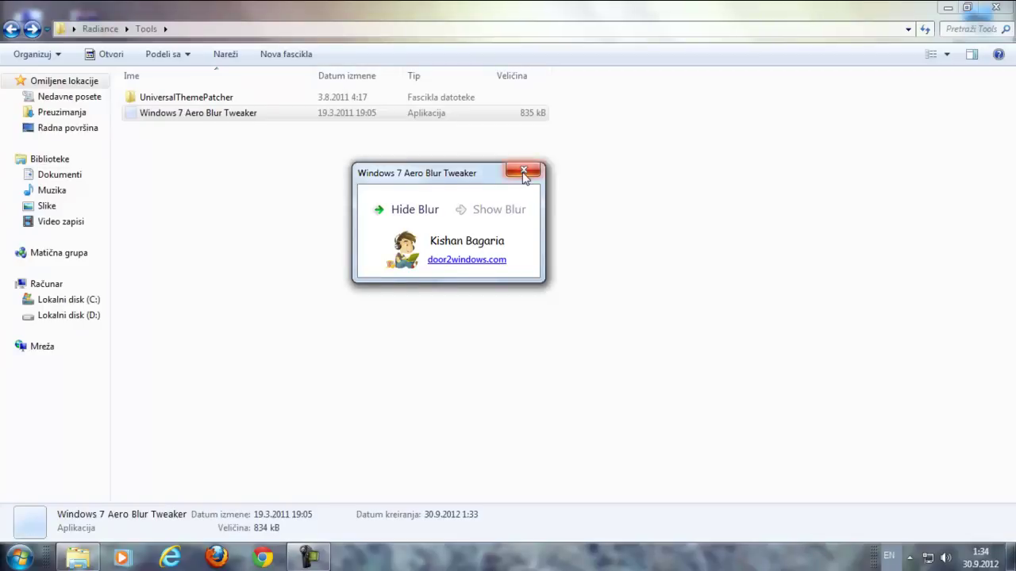
left_click(524, 172)
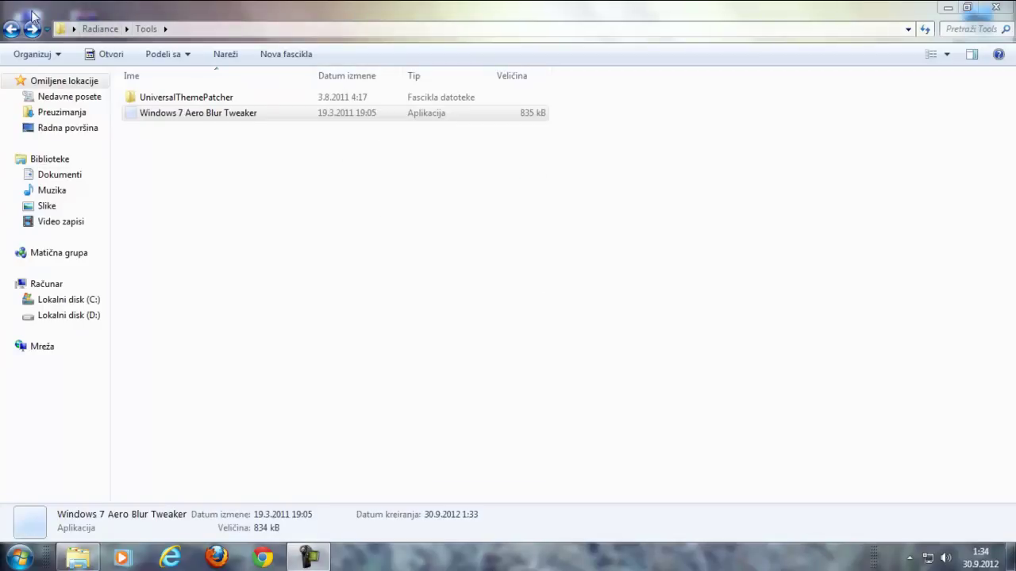
left_click(11, 30)
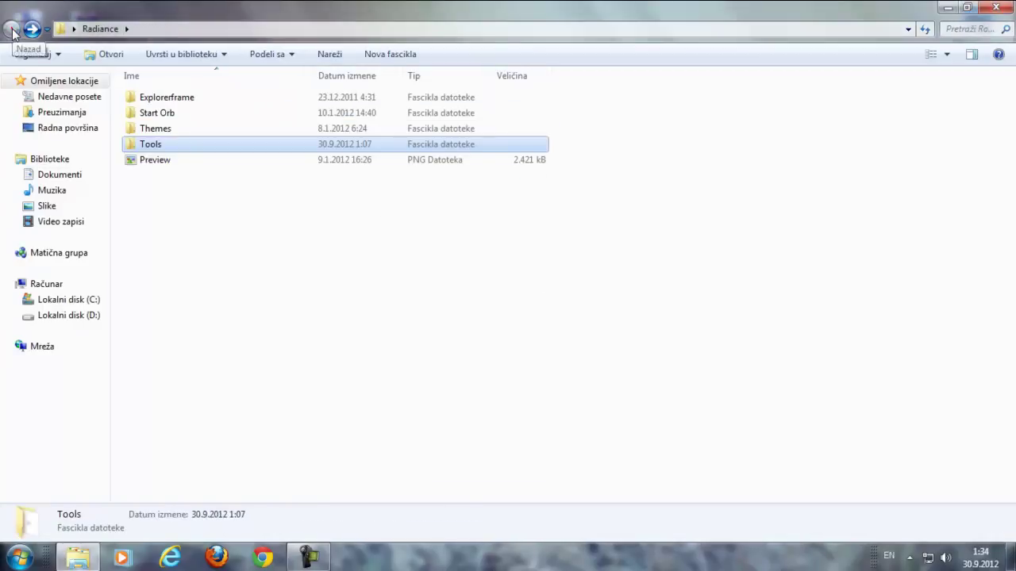
Copy the Radiance folder and Radiance (Aero) theme from the pack's Themes folder.
double_click(167, 132)
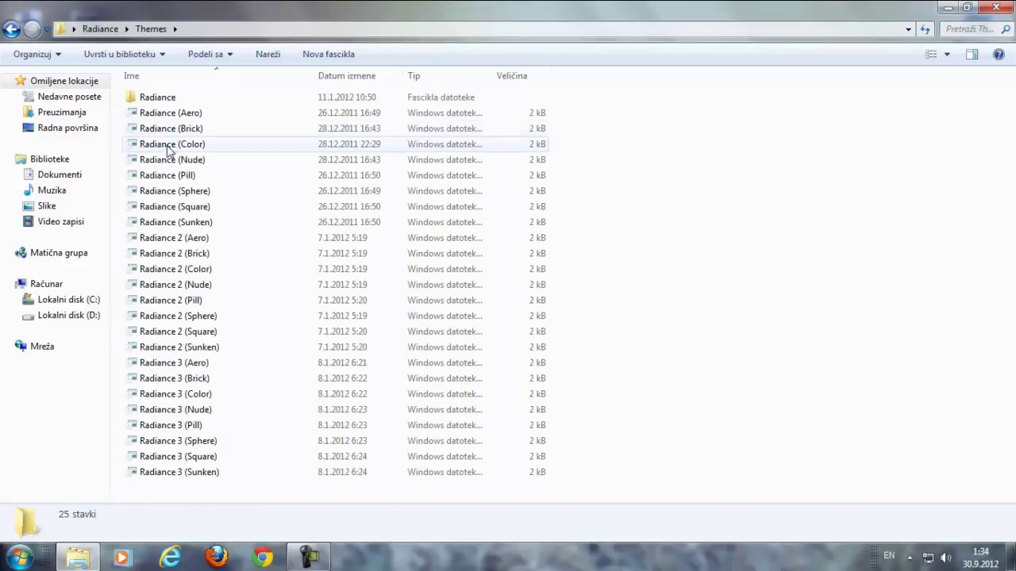
left_click_drag(578, 115, 599, 208)
left_click(180, 99)
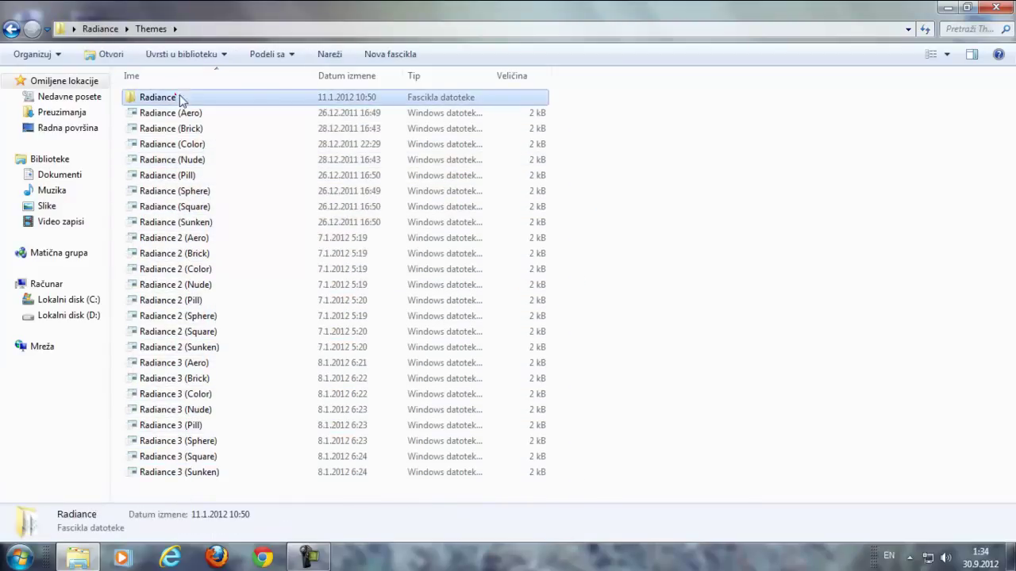
left_click_drag(572, 101, 157, 116)
right_click(155, 112)
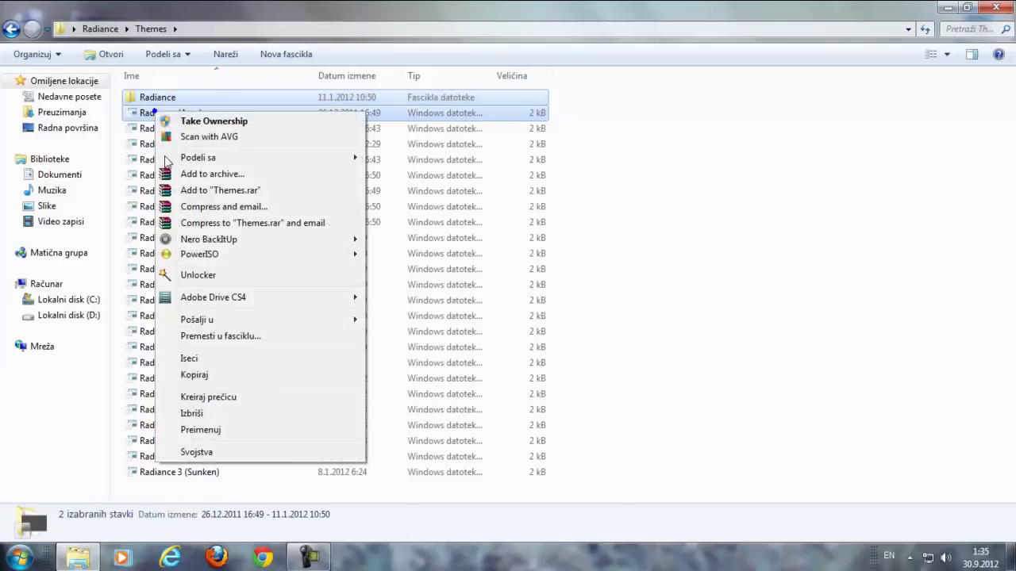
left_click(188, 373)
Browse the Radiance 2 and Radiance 3 theme variants, then minimize Explorer.
left_click(646, 131)
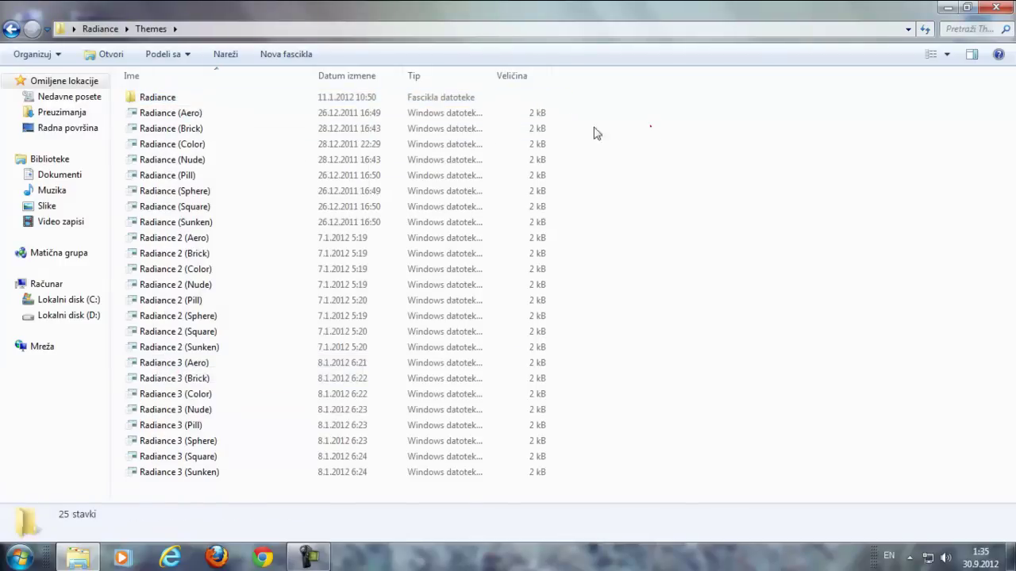
left_click(167, 131)
left_click(198, 378)
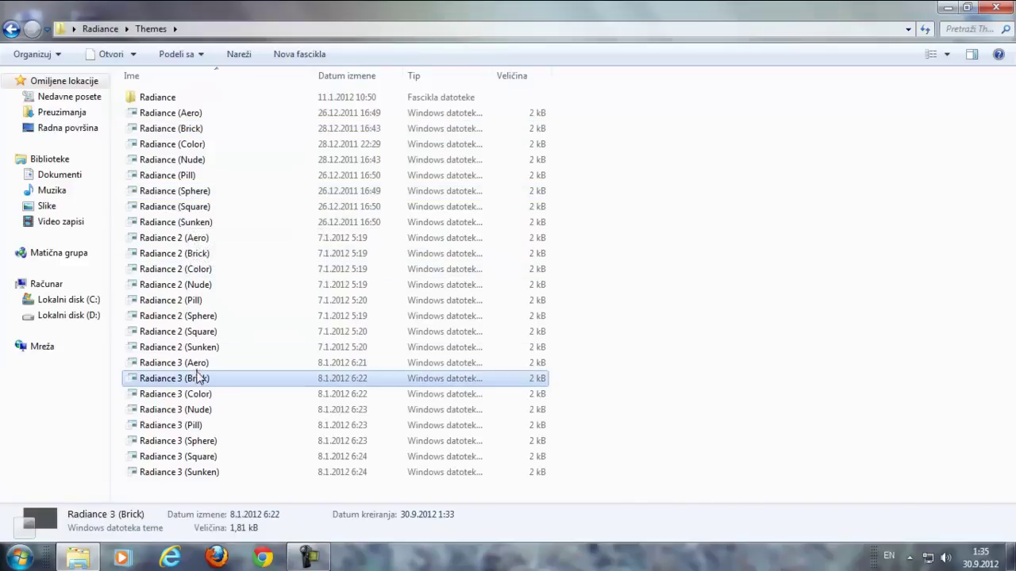
left_click(182, 427)
left_click(209, 334)
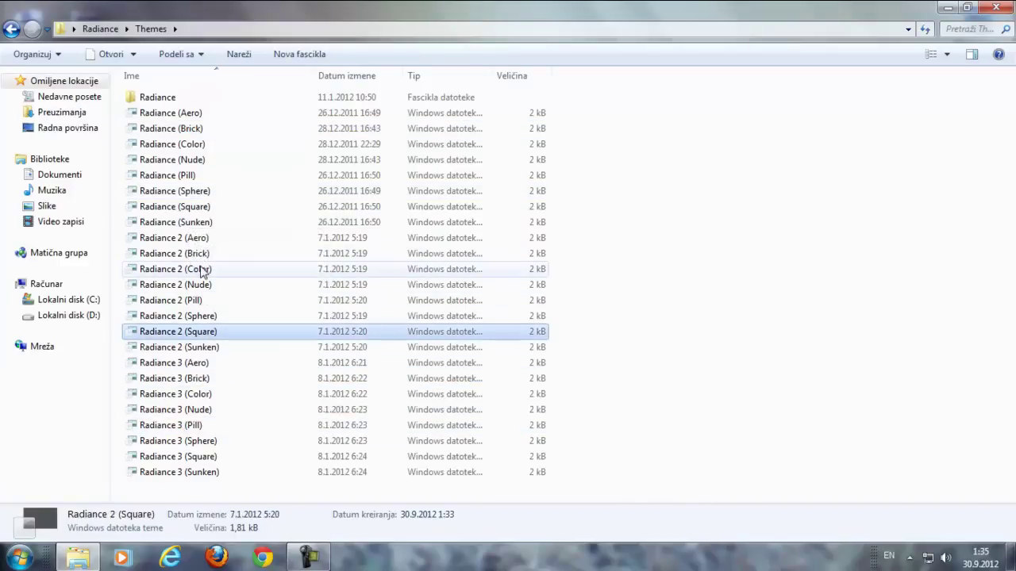
left_click(203, 270)
left_click(210, 287)
left_click(193, 301)
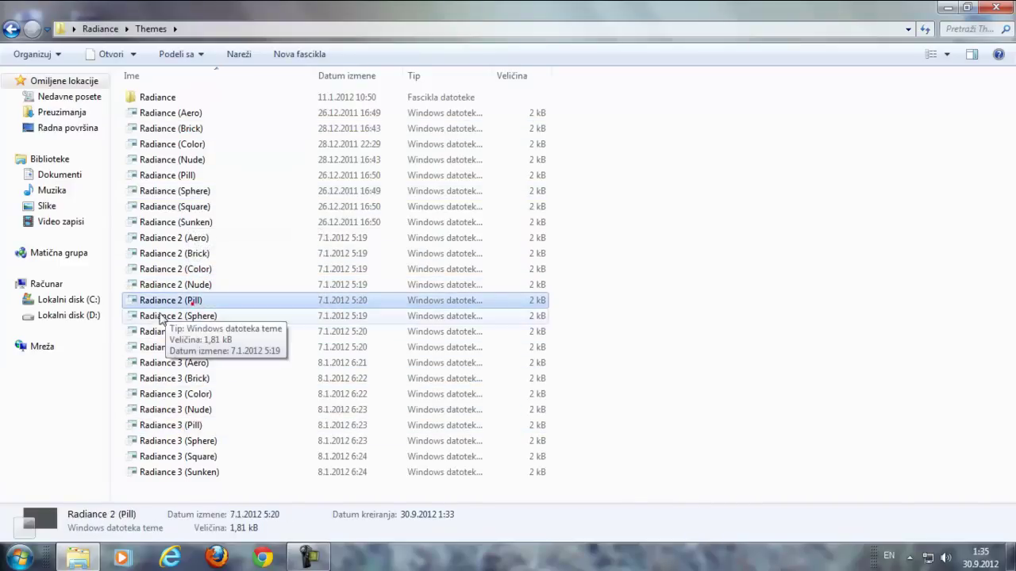
left_click(949, 10)
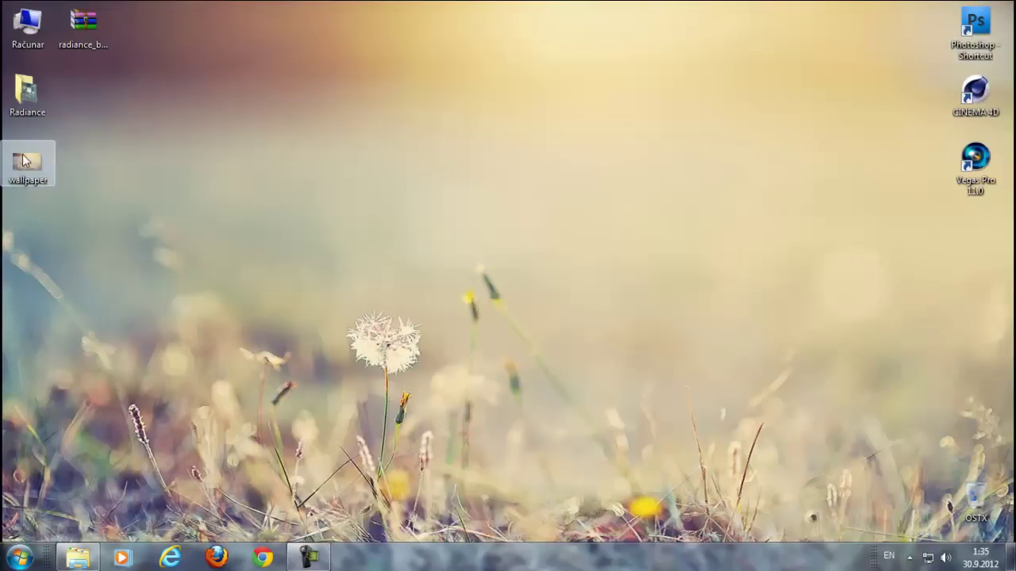
Zoom and pan the Radiance Preview.png style variants in Photo Viewer, then close it.
double_click(27, 95)
double_click(143, 160)
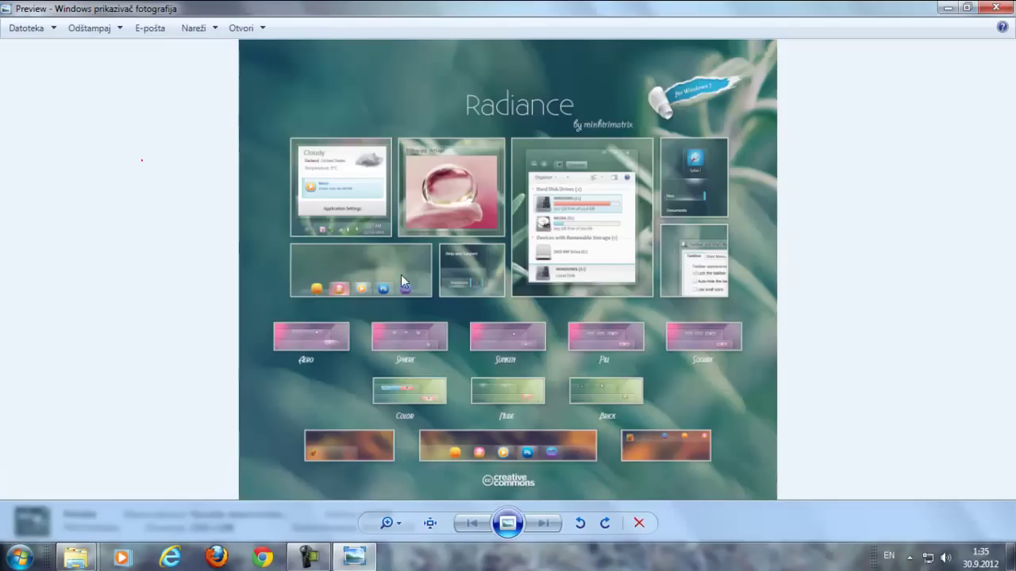
scroll(401, 274, "up", 3)
left_click_drag(416, 174, 415, 142)
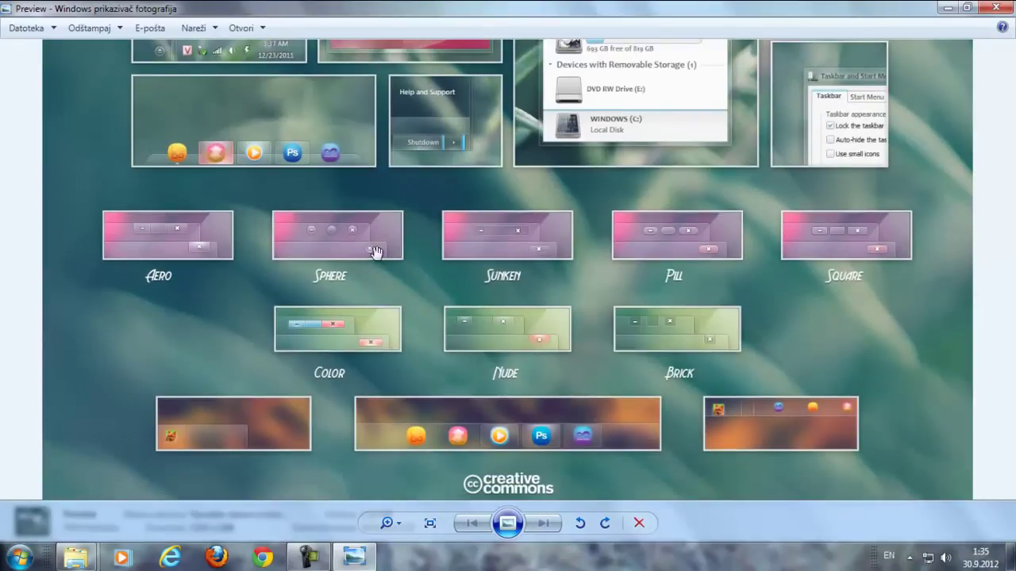
left_click_drag(701, 230, 699, 212)
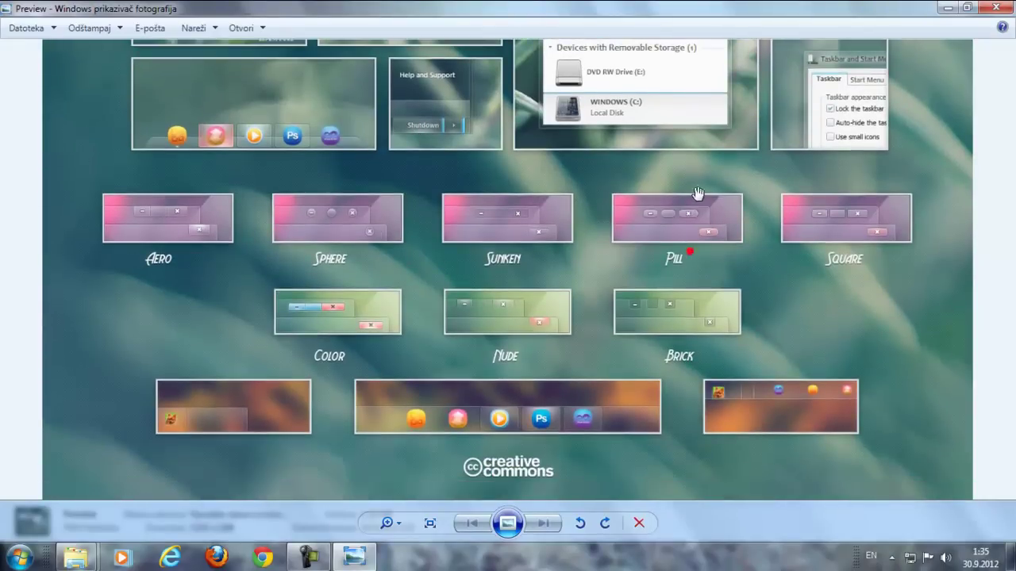
left_click(1004, 7)
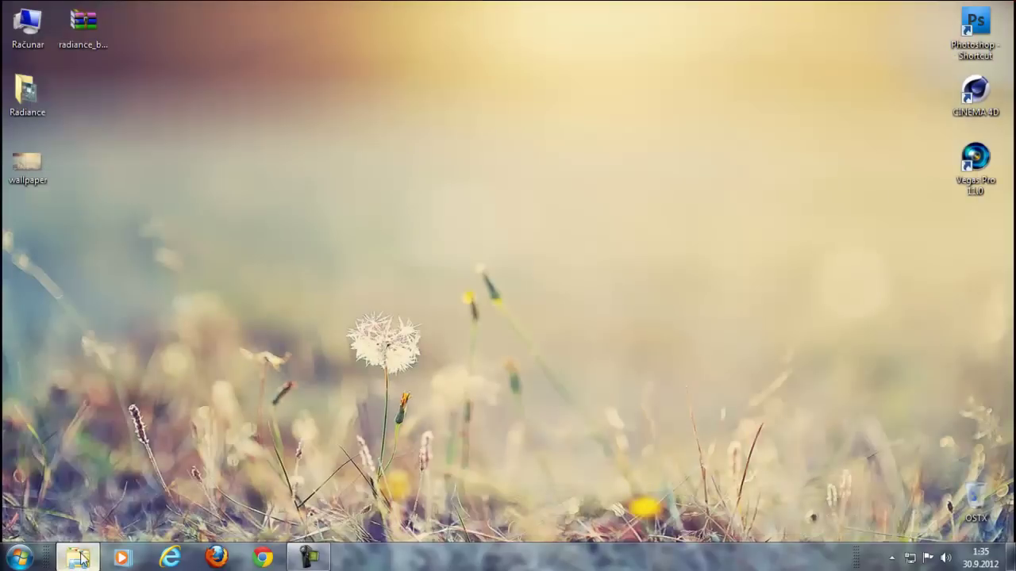
Copy the Radiance folder and Radiance (Aero) theme again from the Themes window.
left_click(76, 558)
left_click_drag(557, 101, 168, 115)
right_click(156, 110)
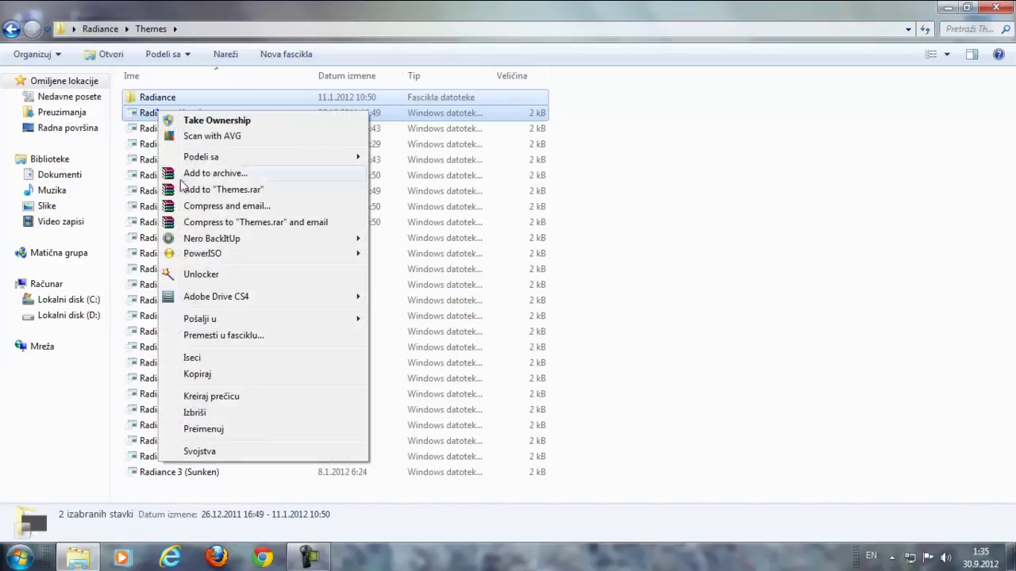
left_click(184, 377)
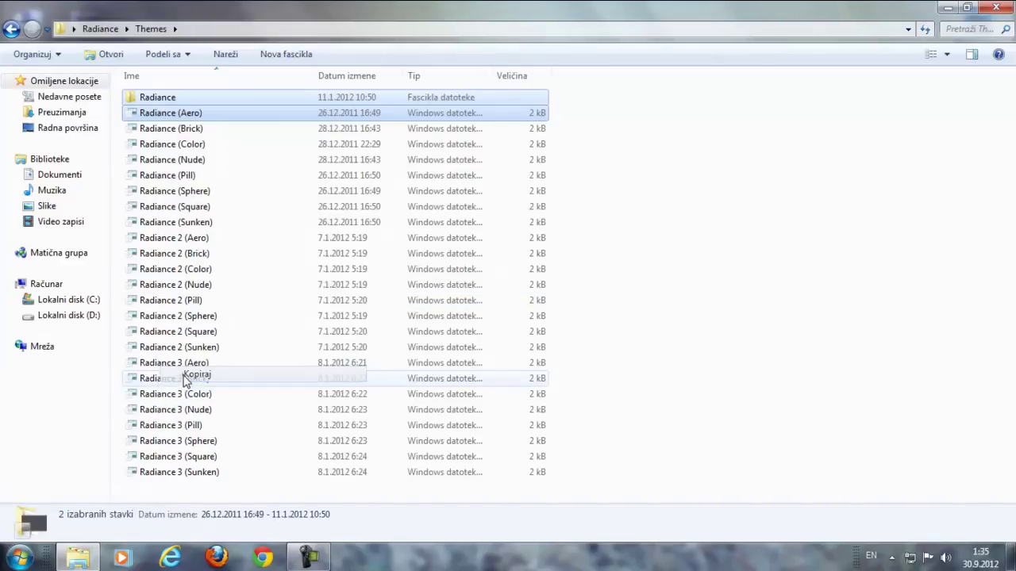
Navigate to C:\Windows\Resources\Themes.
left_click(67, 301)
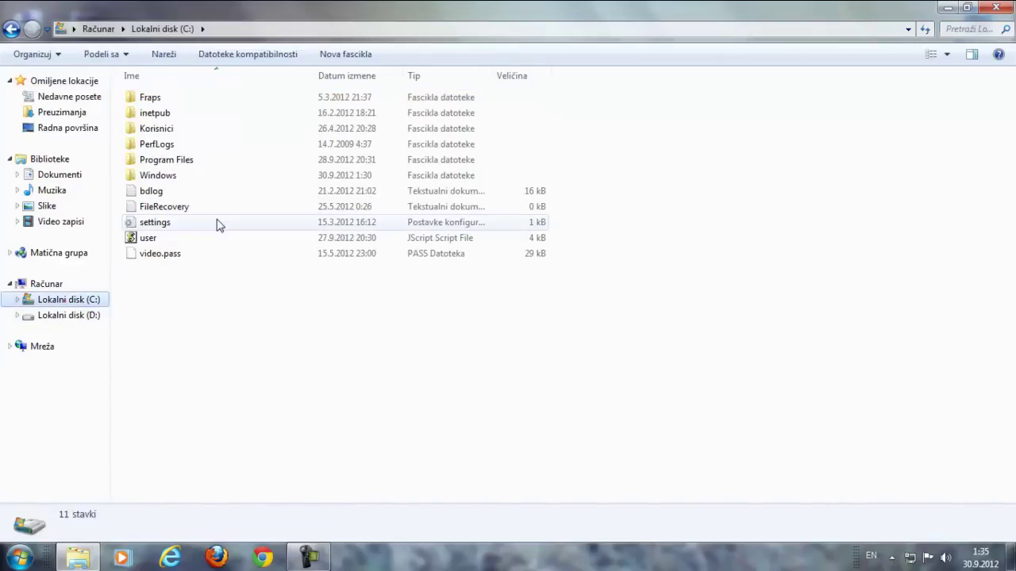
double_click(168, 173)
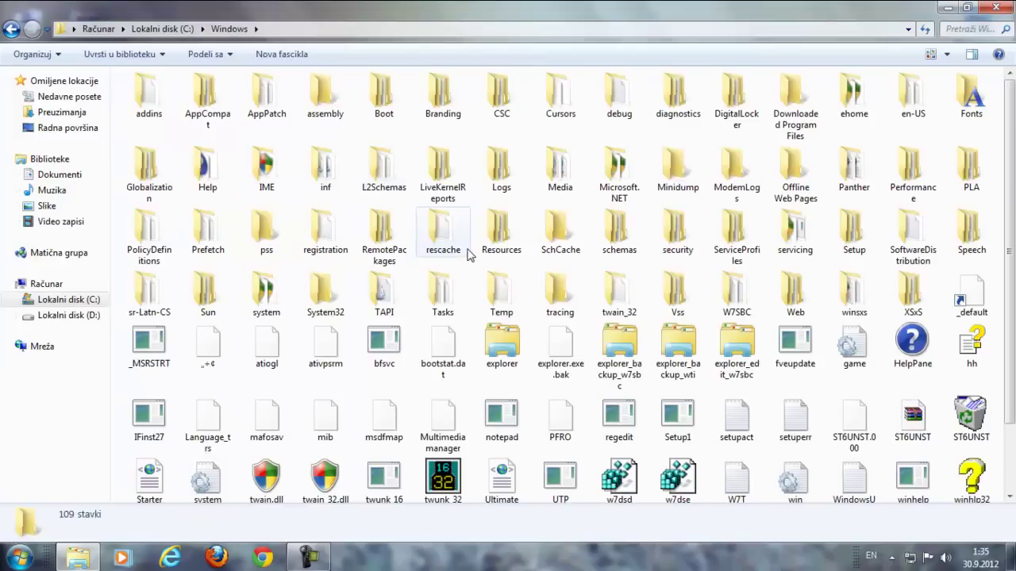
double_click(501, 232)
left_click(129, 130)
double_click(128, 129)
Paste the Radiance files, replacing all existing copies, then close Explorer.
right_click(658, 151)
left_click(667, 271)
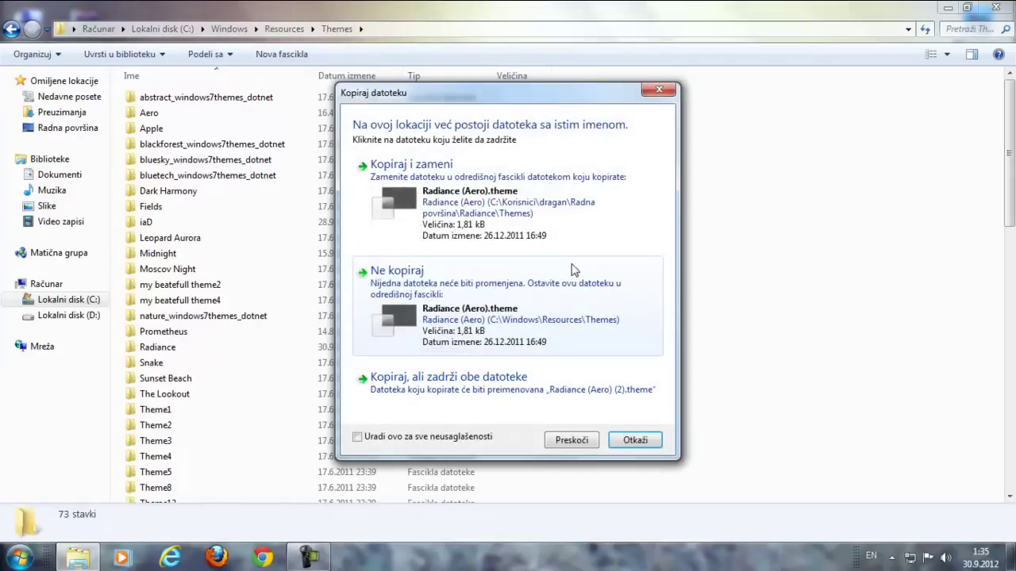
left_click_drag(639, 97, 643, 96)
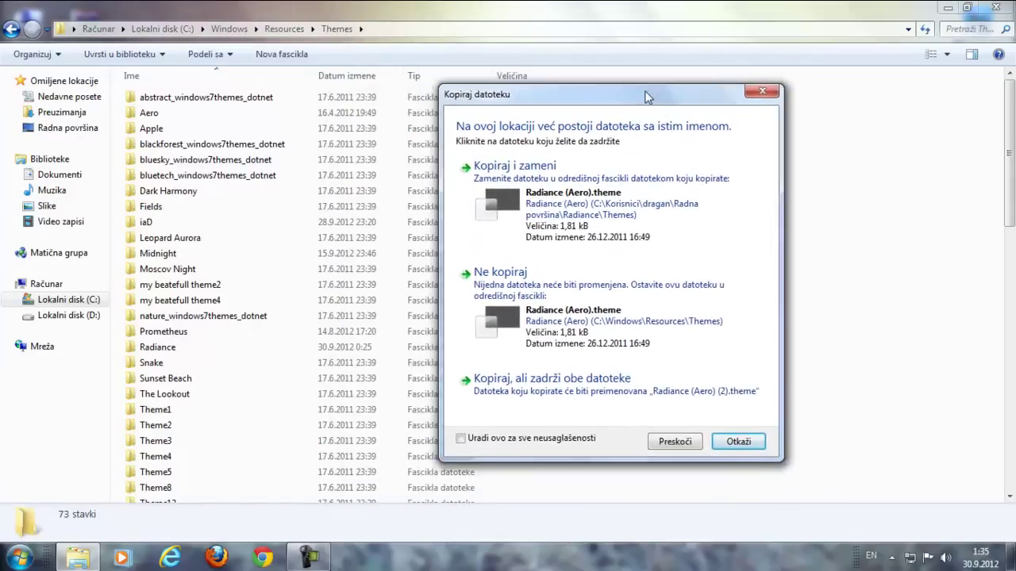
left_click(465, 432)
left_click(578, 214)
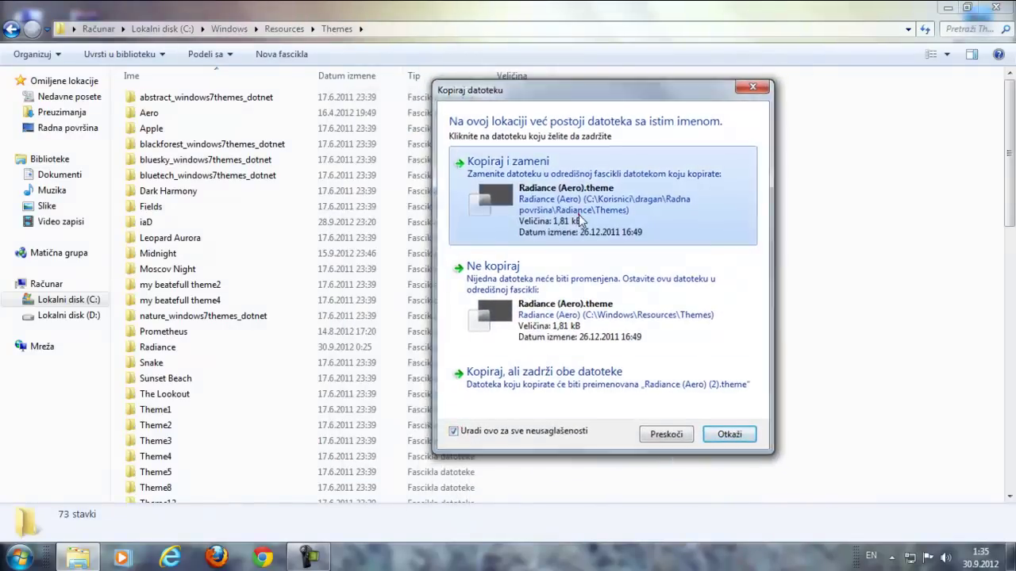
left_click(490, 415)
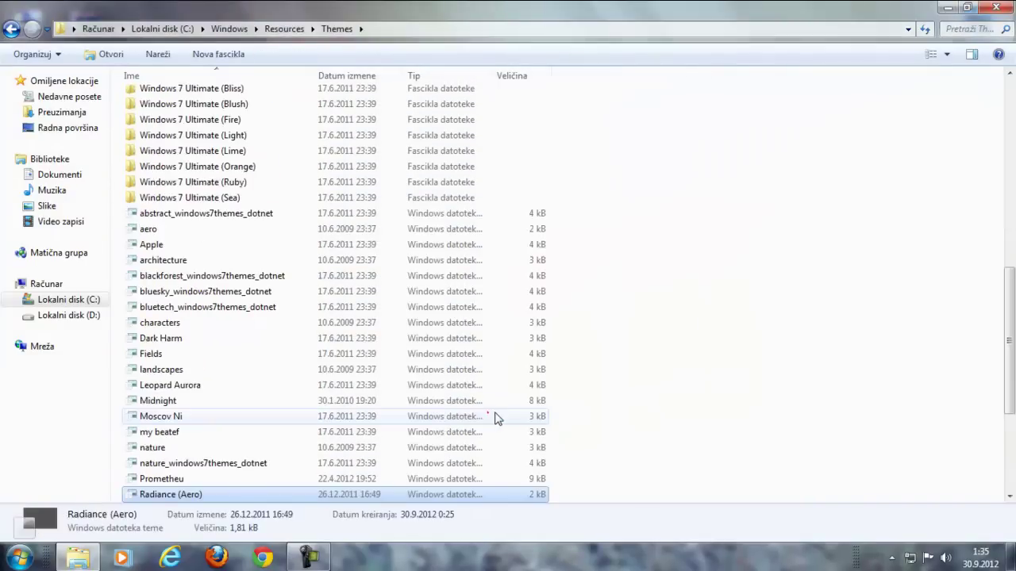
left_click(1001, 8)
right_click(376, 146)
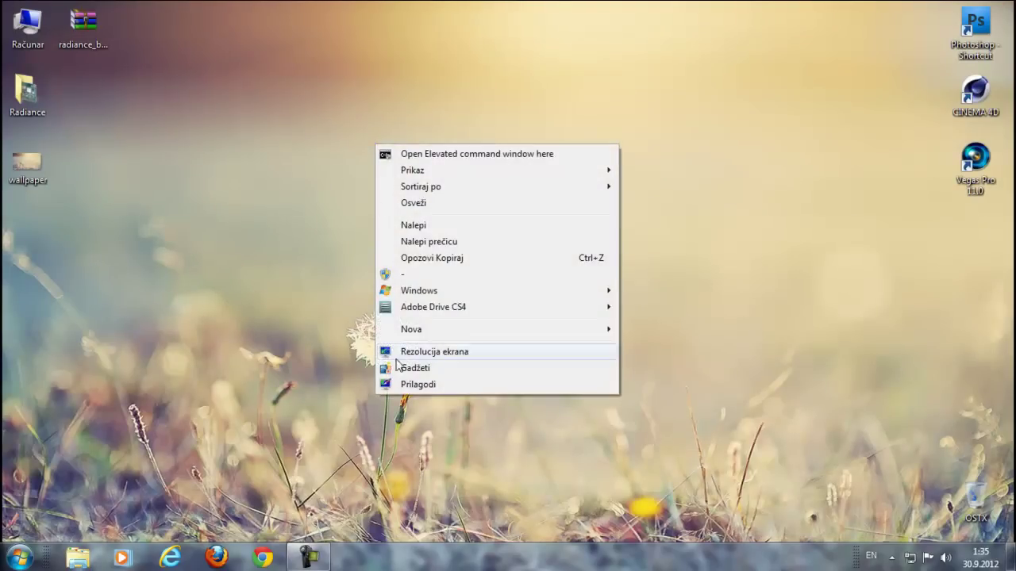
Apply the installed Radiance (Aero) theme in Personalization, then refresh the desktop.
left_click(401, 386)
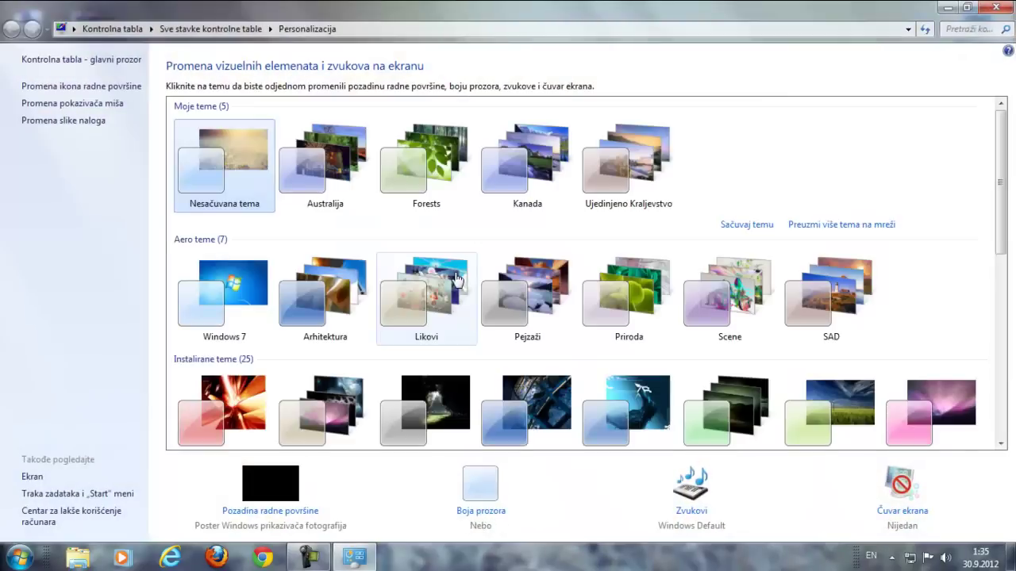
scroll(620, 288, "down", 1)
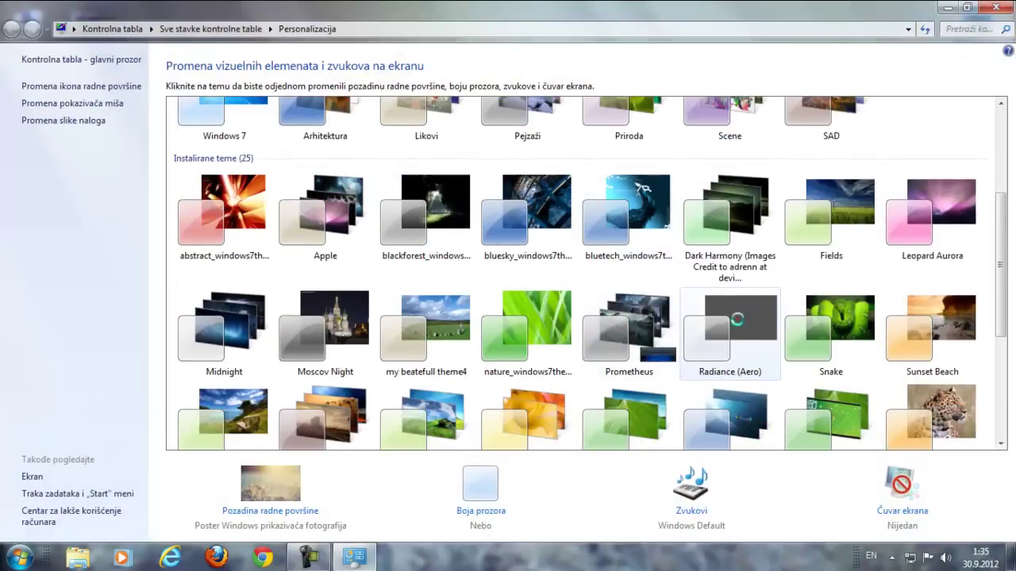
left_click(737, 320)
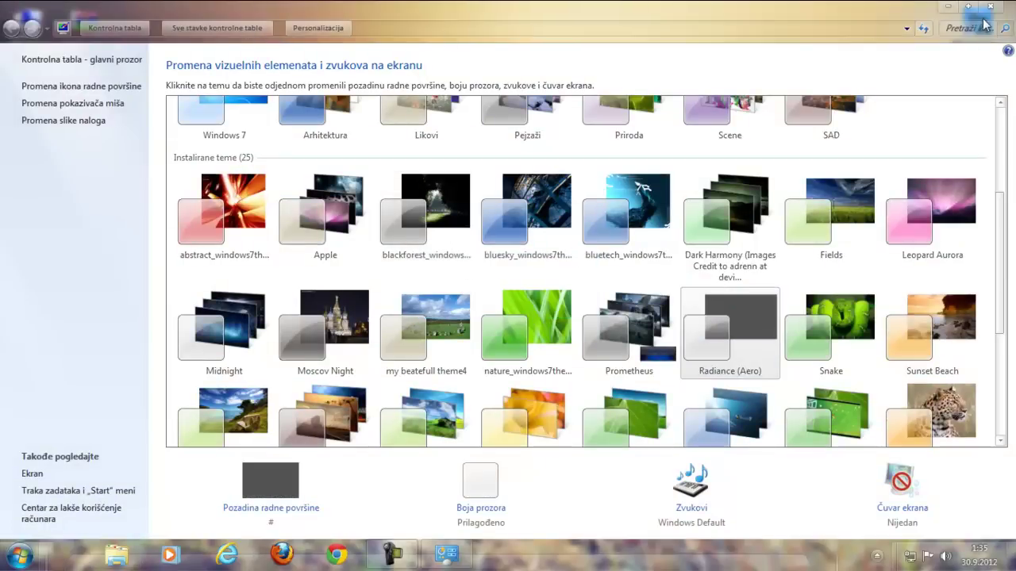
left_click(990, 7)
right_click(358, 110)
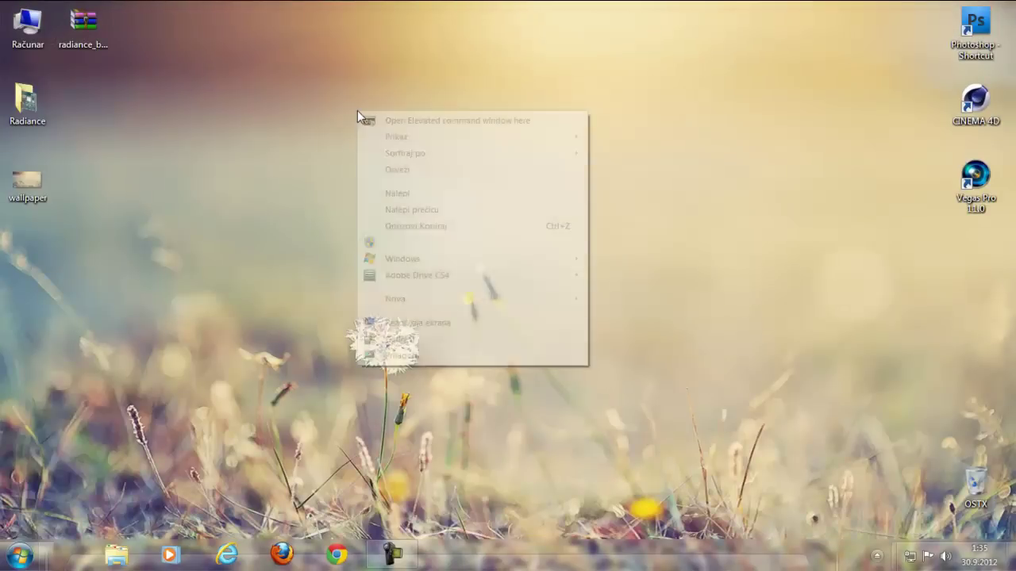
left_click(376, 169)
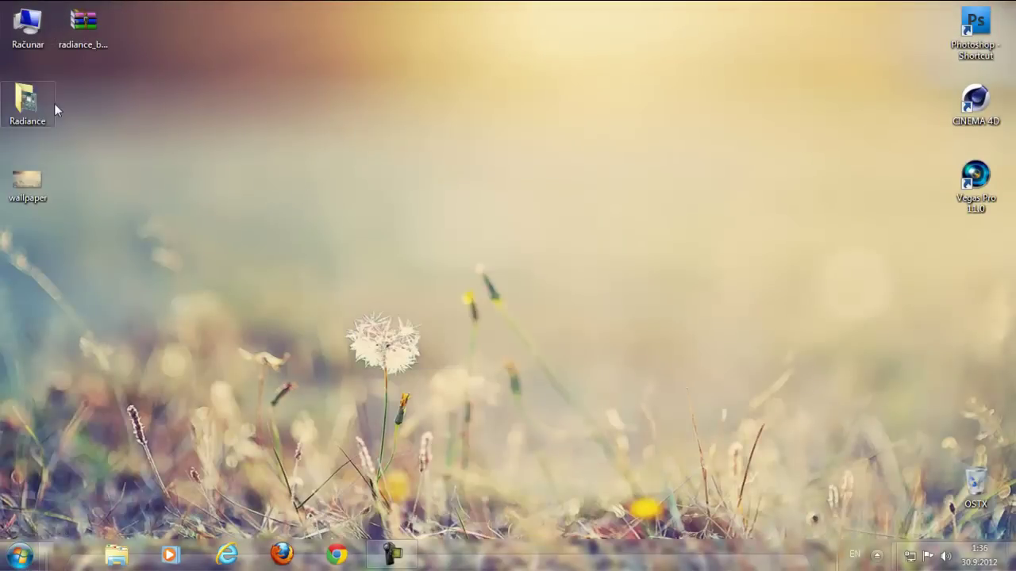
Run Windows 7 Start Button Changer v 2.6 from Radiance > Start Orb > Orb Changer.
double_click(23, 30)
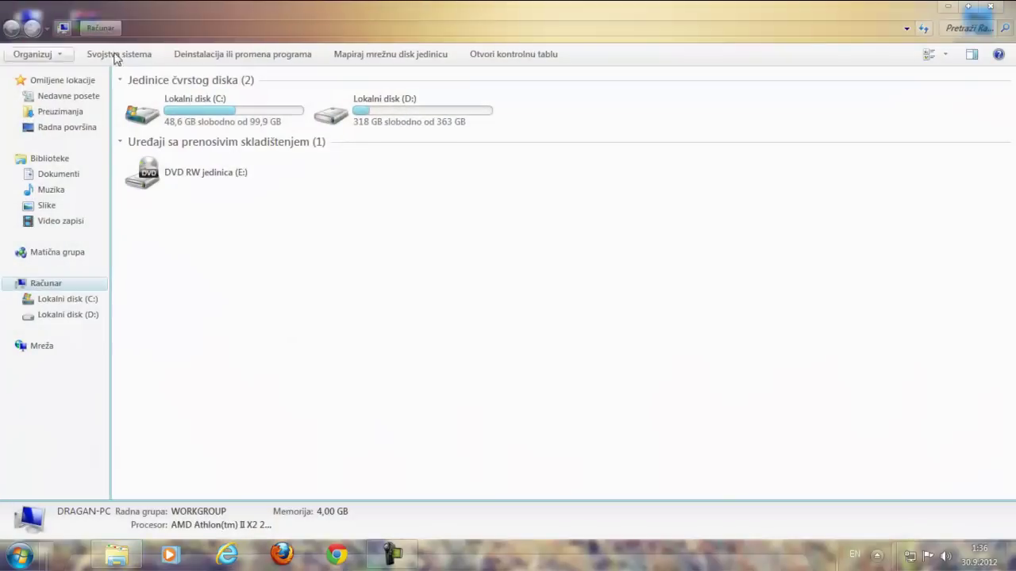
left_click(989, 6)
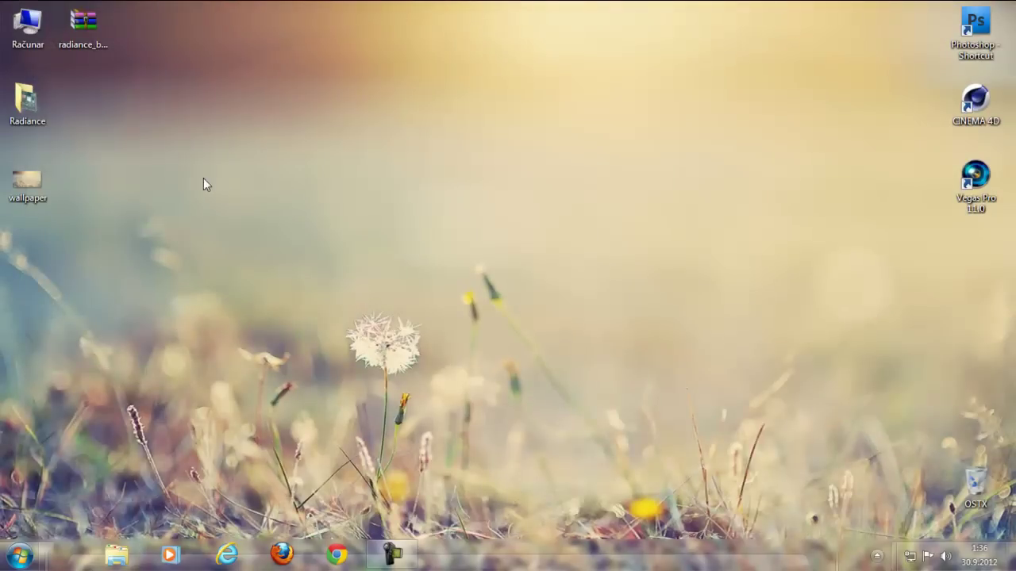
double_click(26, 99)
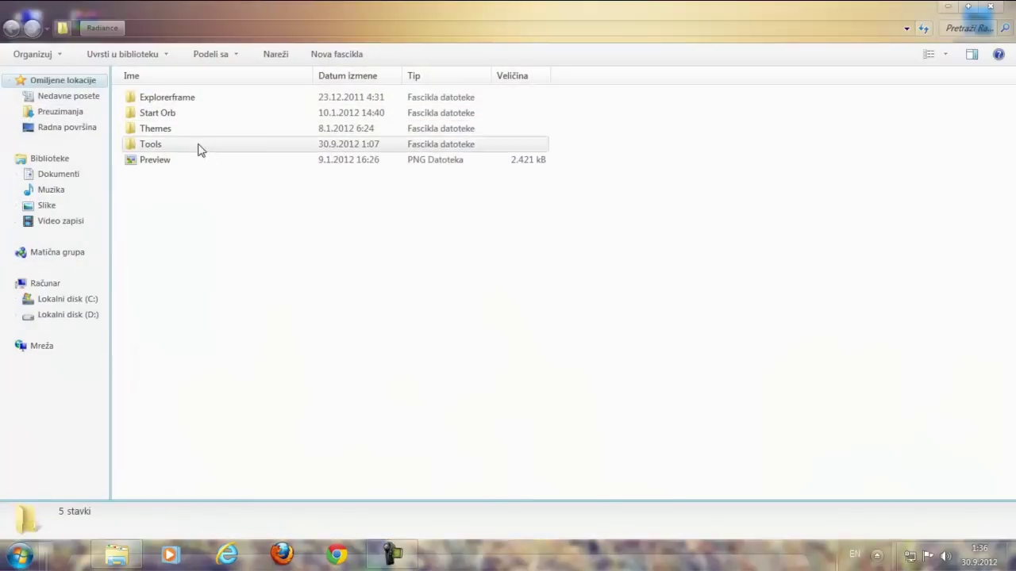
double_click(151, 116)
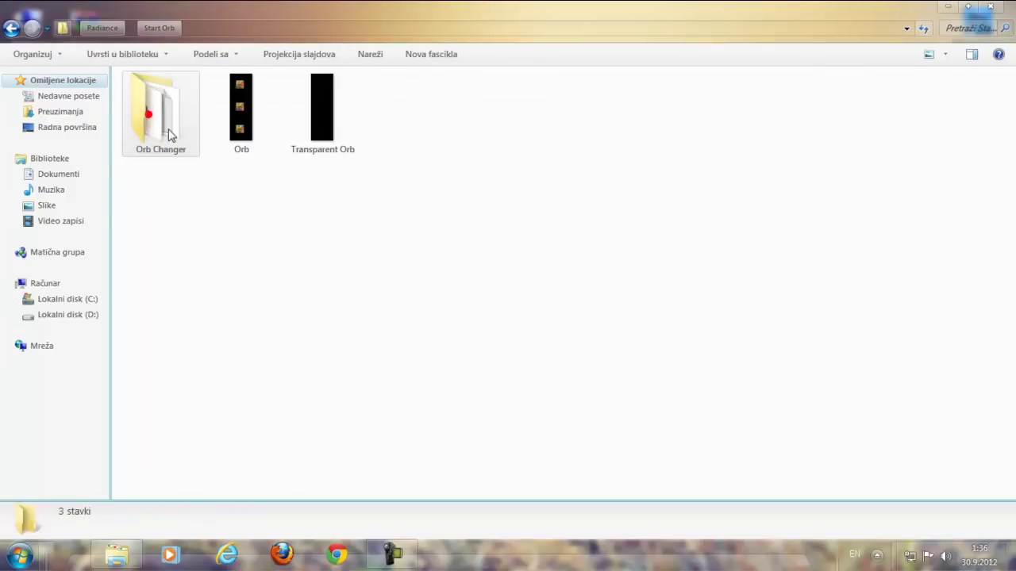
double_click(165, 131)
double_click(155, 116)
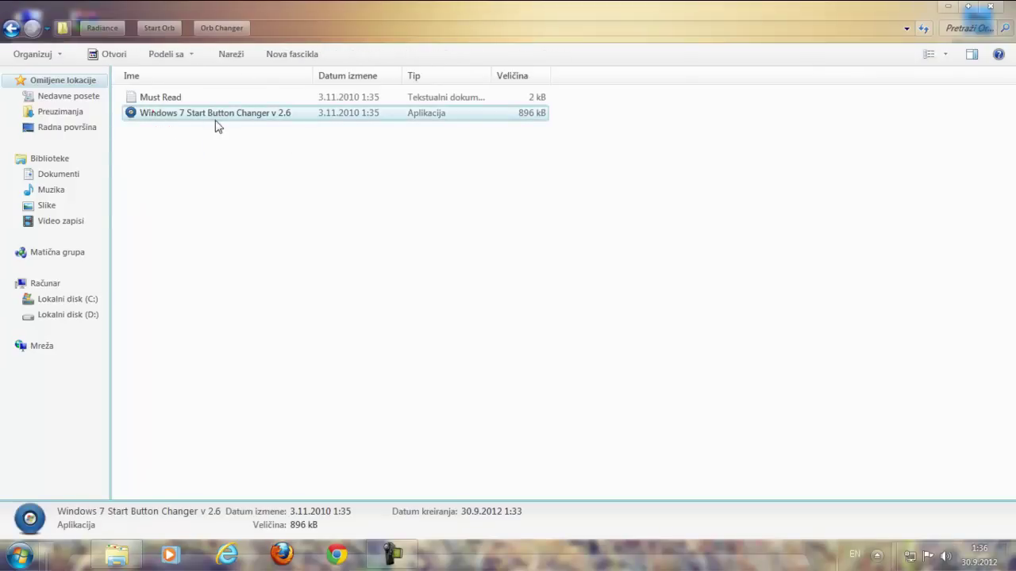
Replace the Start orb with the Orb bitmap in Windows 7 Start Button Changer.
left_click_drag(454, 175, 455, 168)
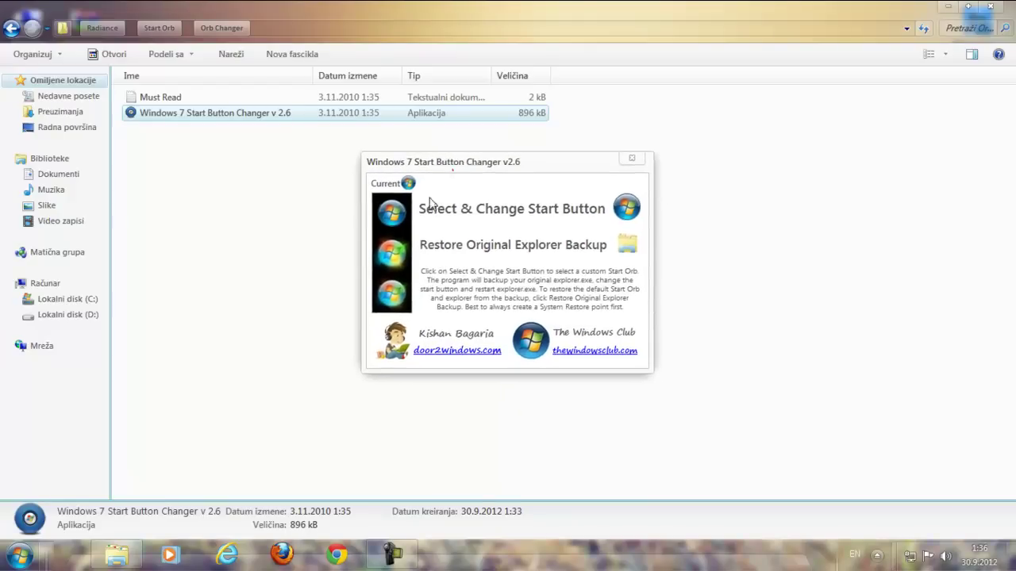
left_click(624, 214)
left_click(618, 294)
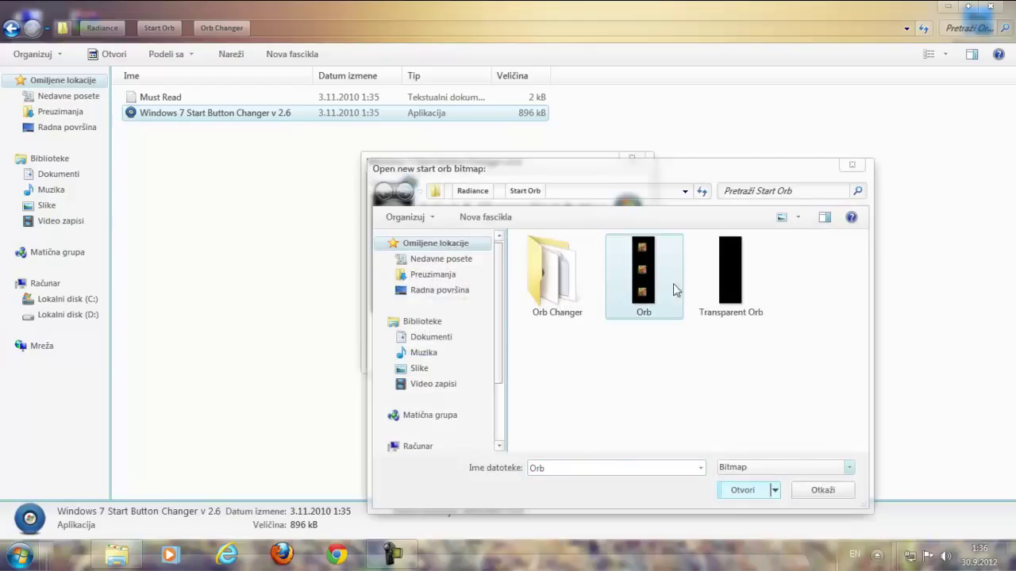
left_click(738, 490)
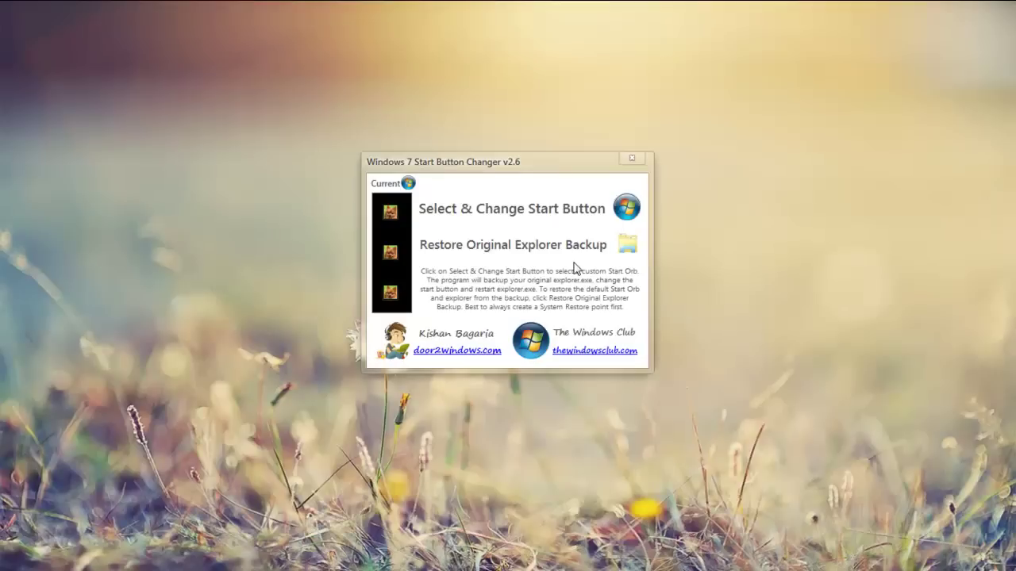
Close the Start Button Changer and refresh the desktop with Osveži.
left_click(632, 159)
right_click(164, 165)
left_click(184, 223)
right_click(183, 220)
left_click(195, 280)
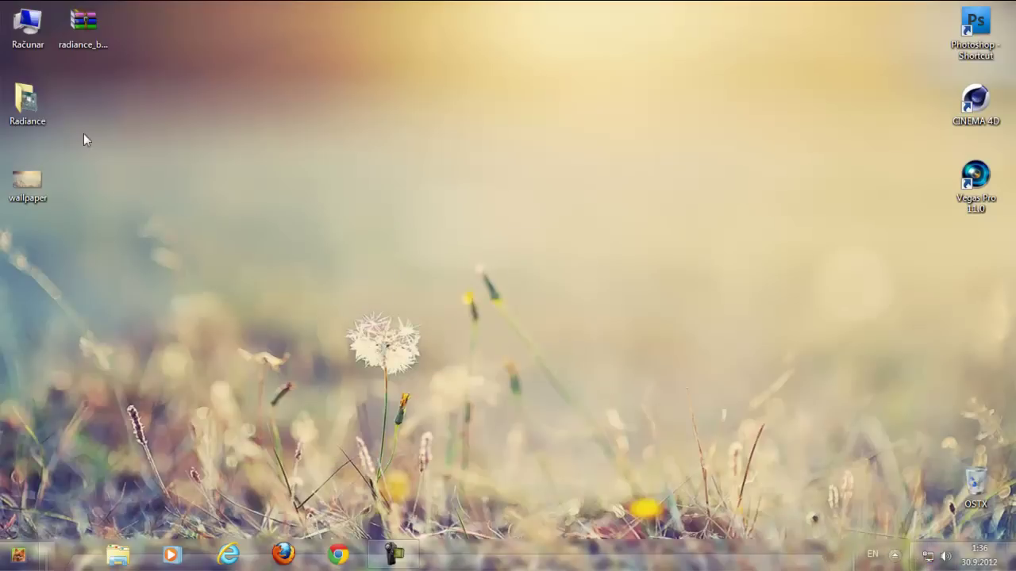
Launch Windows 7 Navigation Buttons Customizer from the Radiance > Explorerframe folder.
double_click(49, 115)
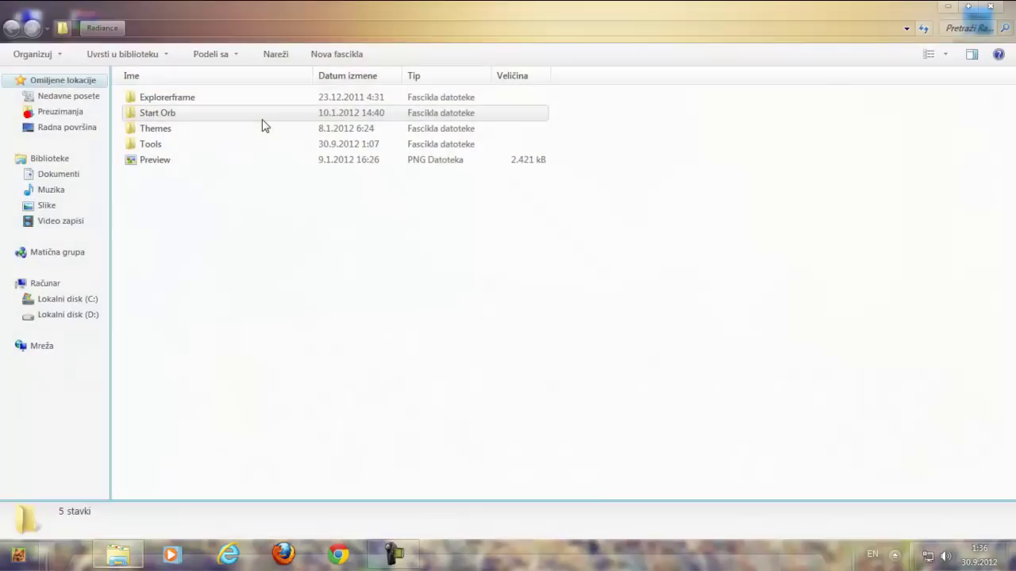
double_click(161, 100)
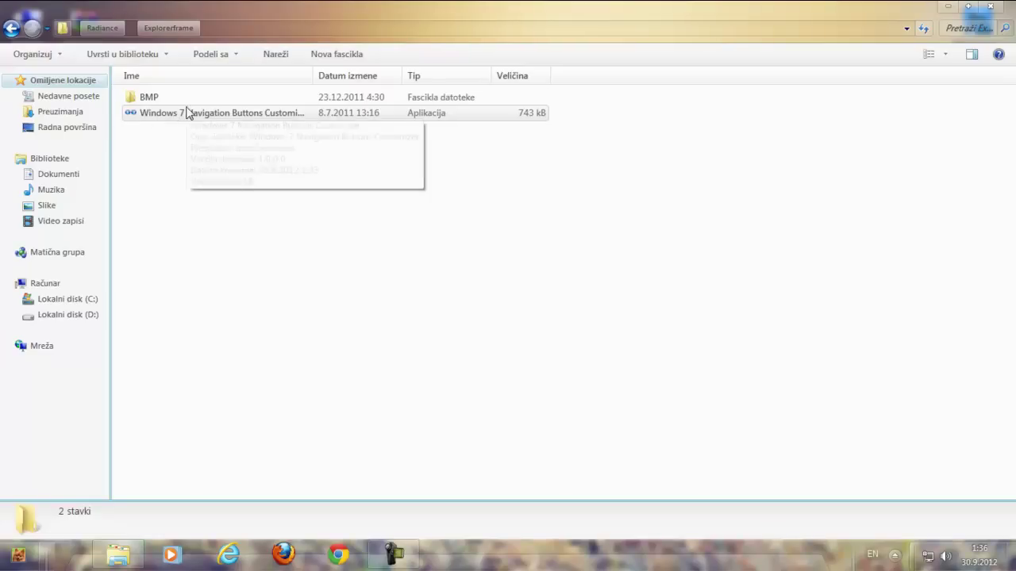
double_click(164, 116)
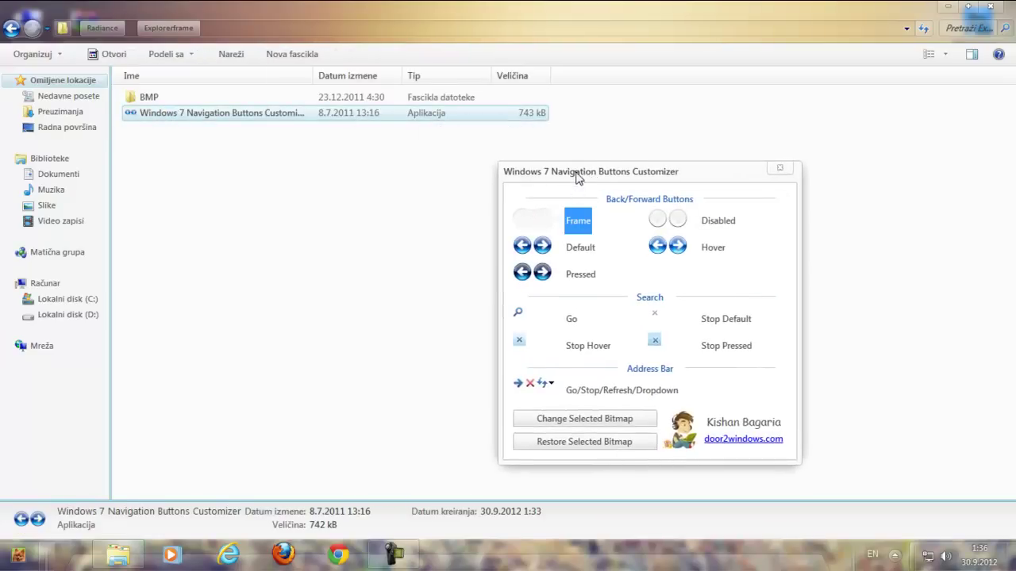
left_click_drag(574, 174, 547, 125)
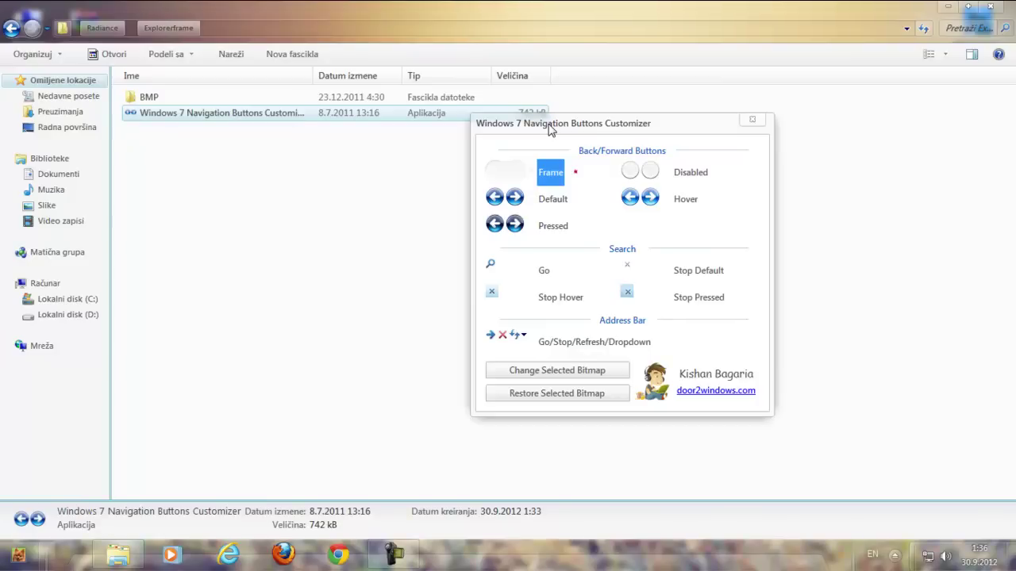
Replace the Frame bitmap with the Frame BMP file.
left_click(513, 372)
left_click_drag(669, 150, 485, 132)
left_click(641, 260)
left_click(662, 450)
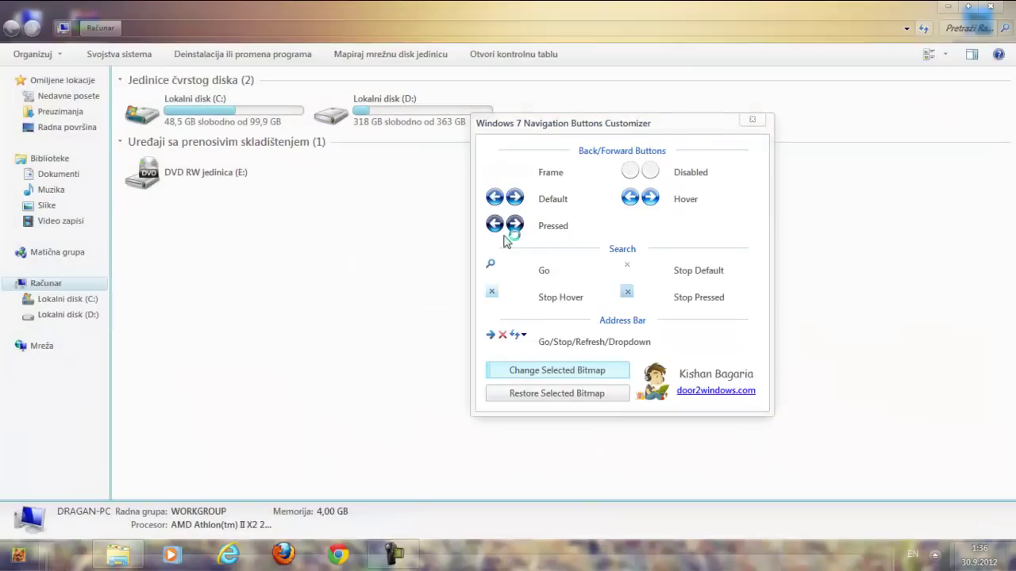
Replace the Default back/forward bitmap with the Default BMP file.
left_click(514, 199)
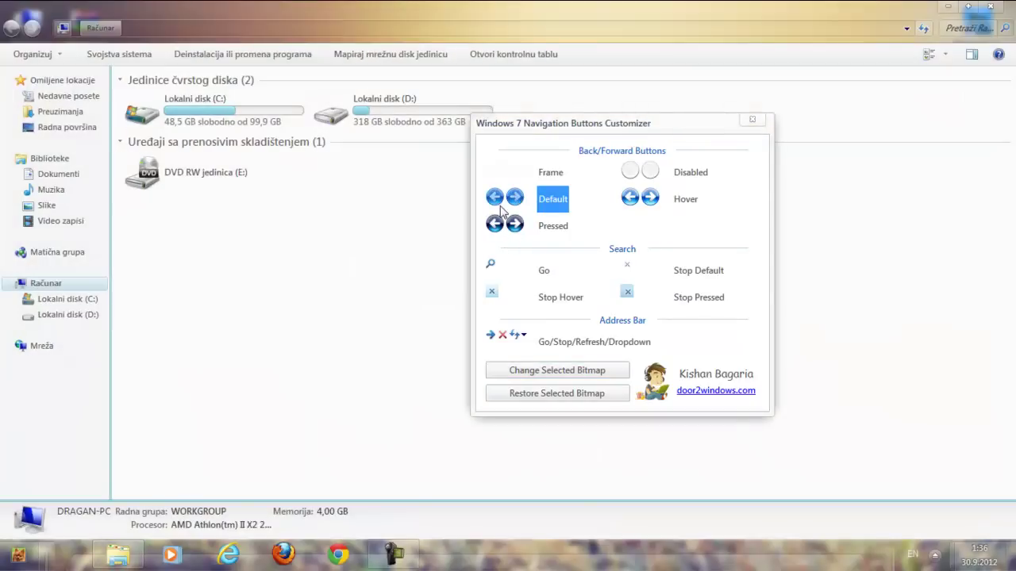
left_click(538, 377)
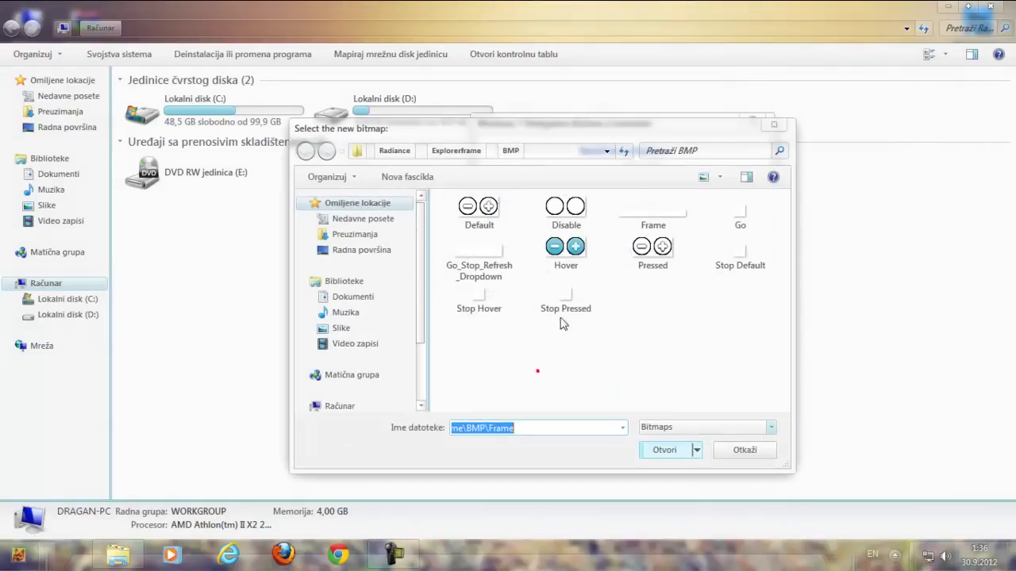
left_click(479, 212)
left_click(661, 452)
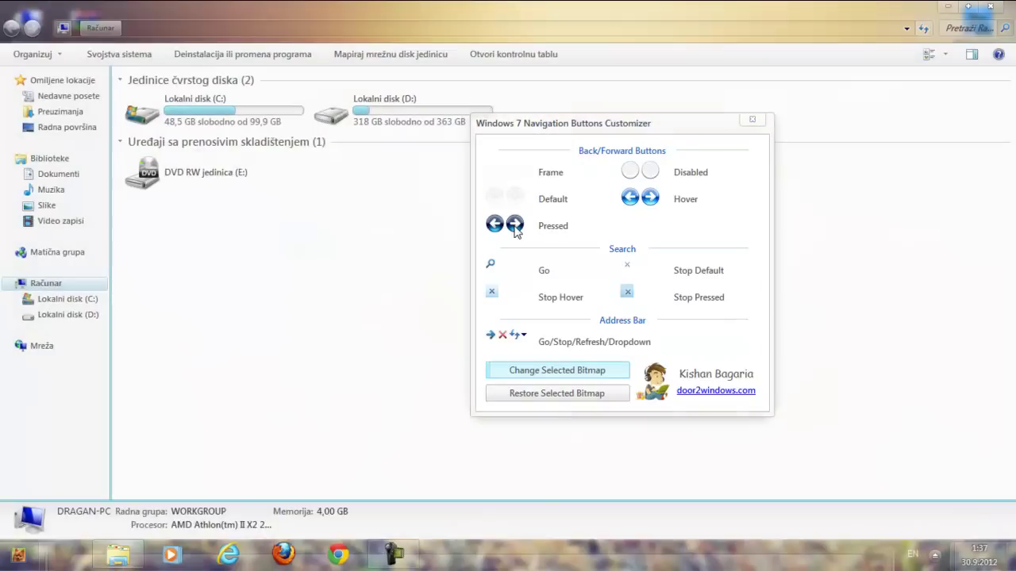
Replace the Pressed back/forward bitmap with the Pressed BMP file.
left_click(514, 225)
left_click(533, 370)
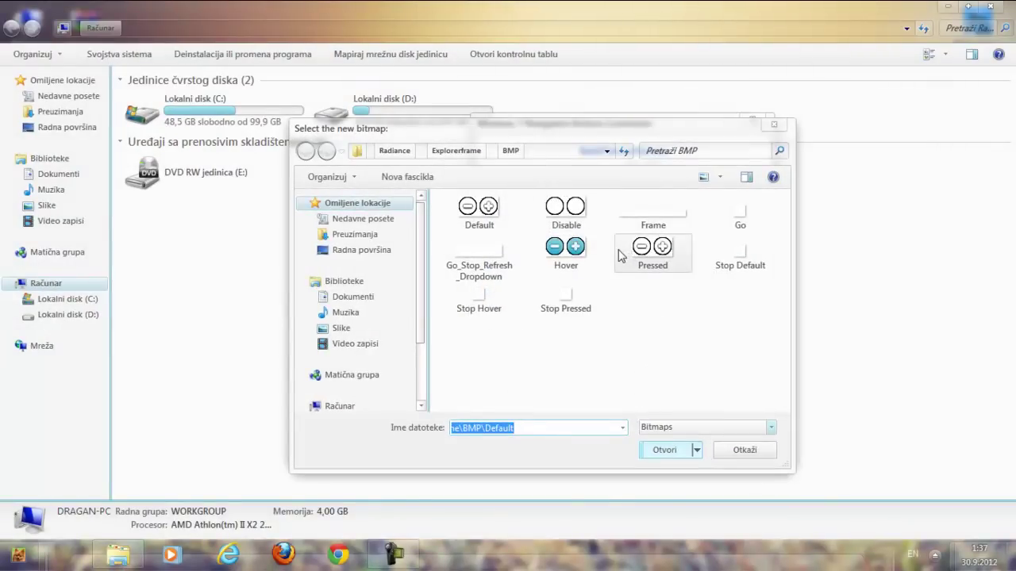
left_click(630, 256)
left_click(681, 445)
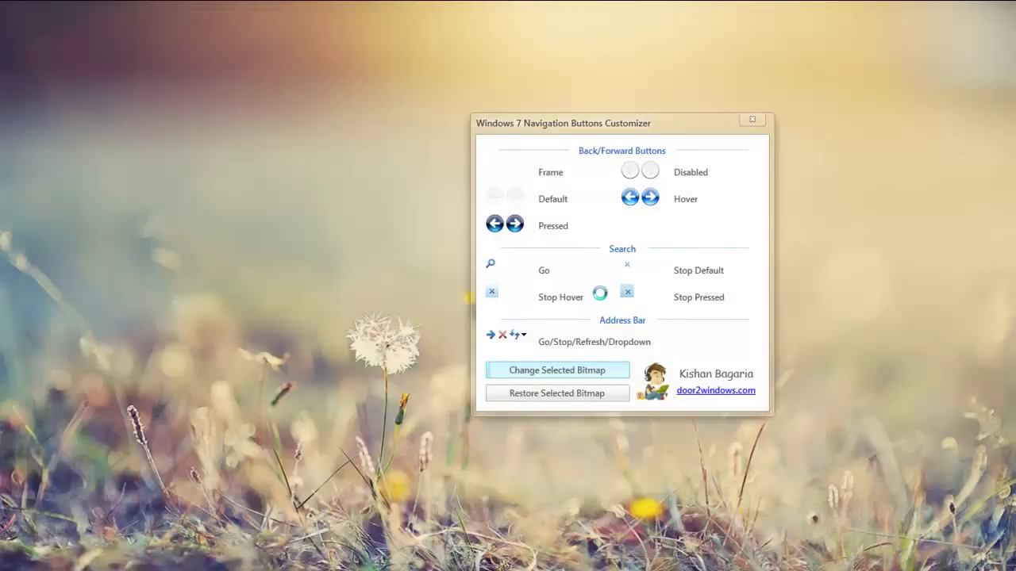
Replace the Disabled back/forward bitmap with the Disable BMP file.
left_click(649, 180)
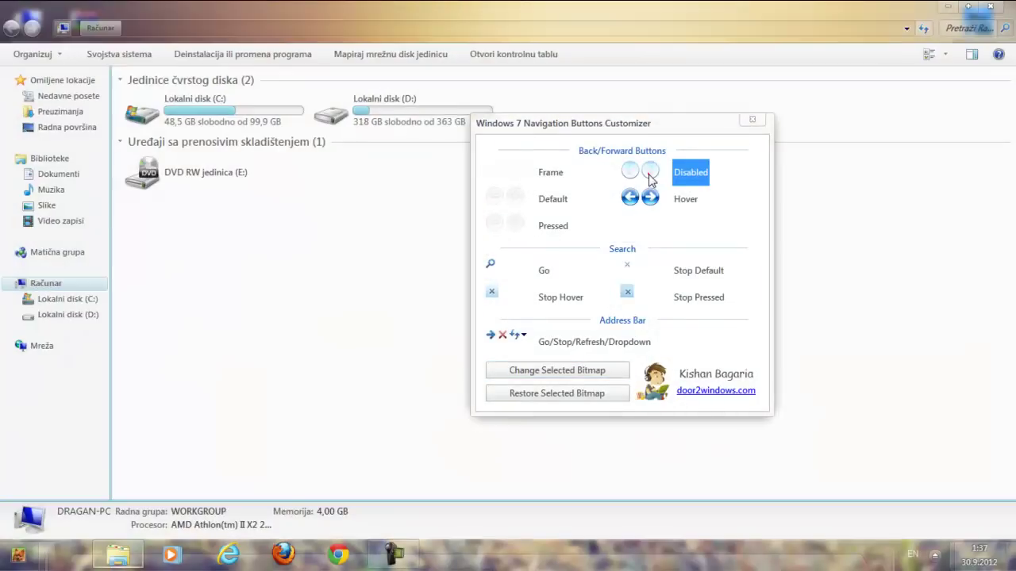
left_click(540, 373)
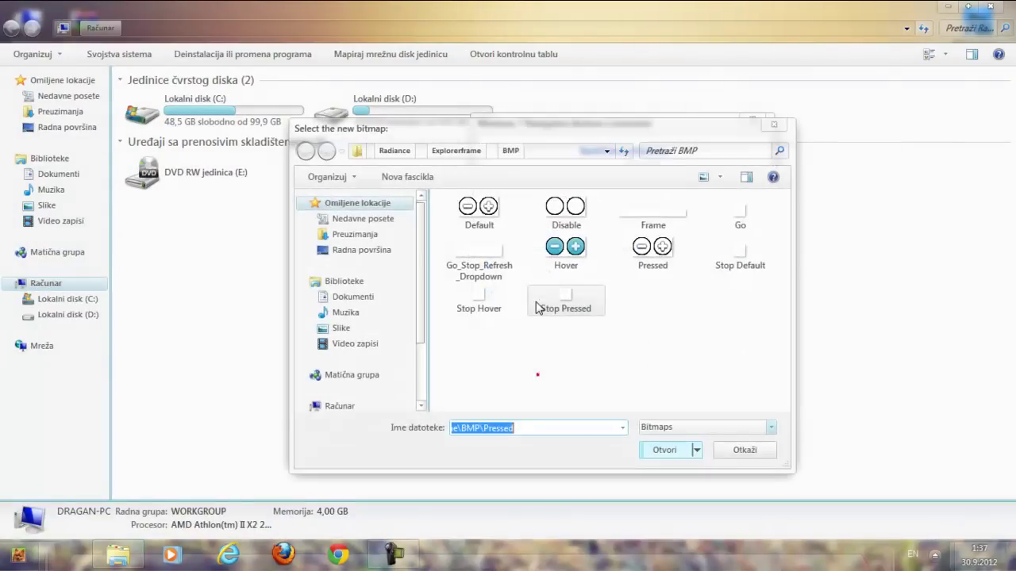
left_click(565, 208)
left_click(664, 449)
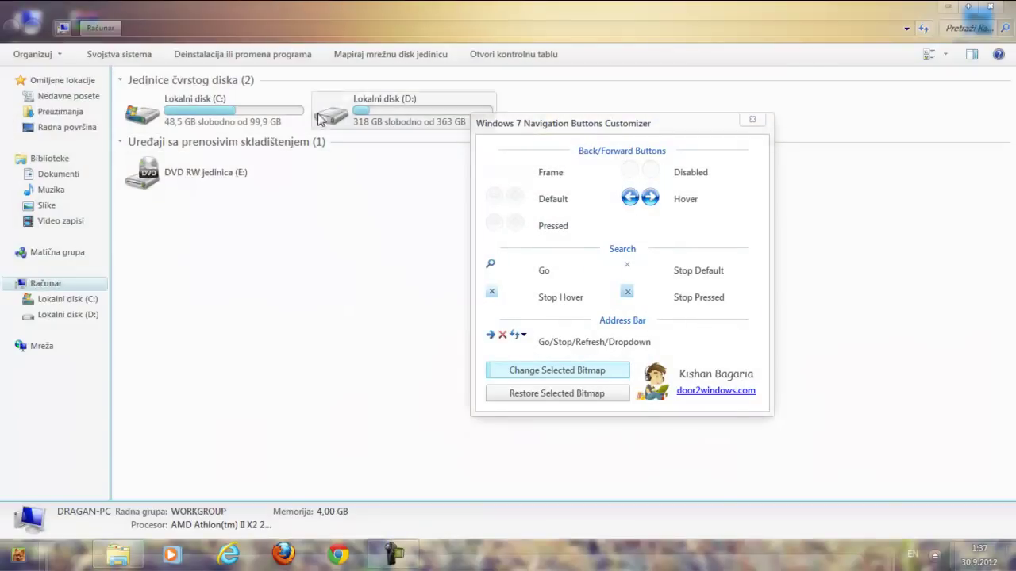
Replace the Hover back/forward bitmap with the Hover BMP file.
left_click(674, 203)
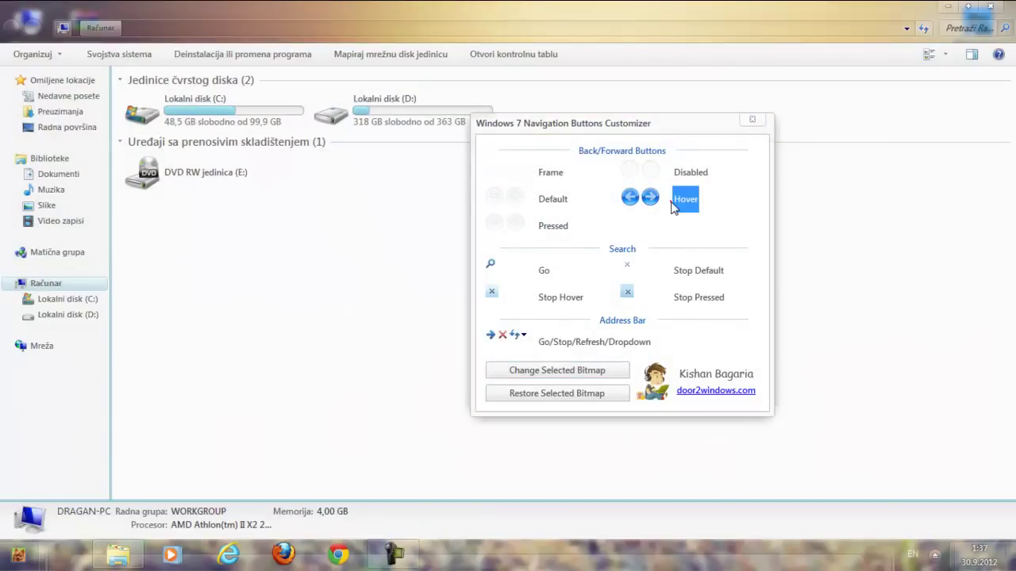
left_click(553, 373)
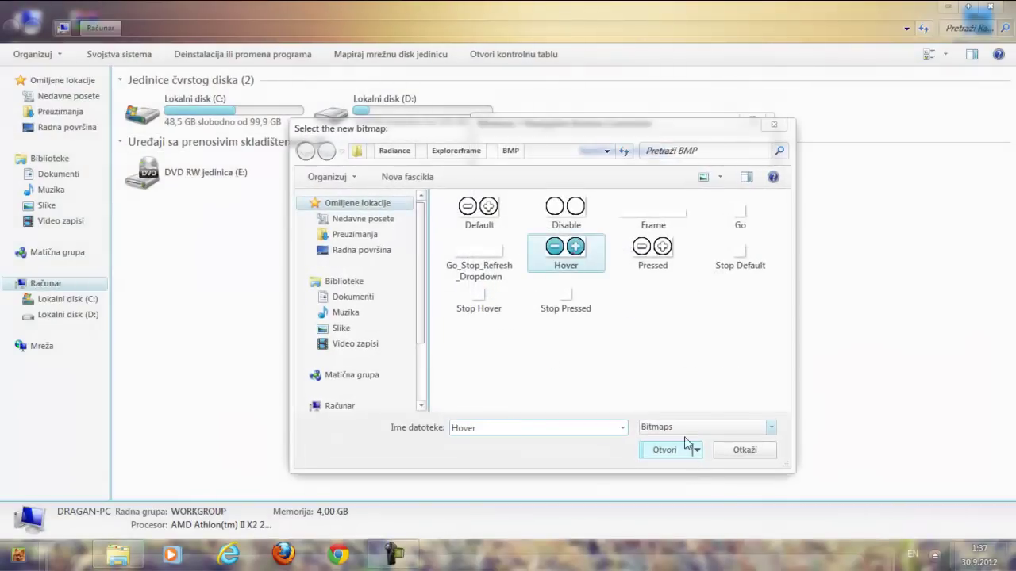
left_click(664, 450)
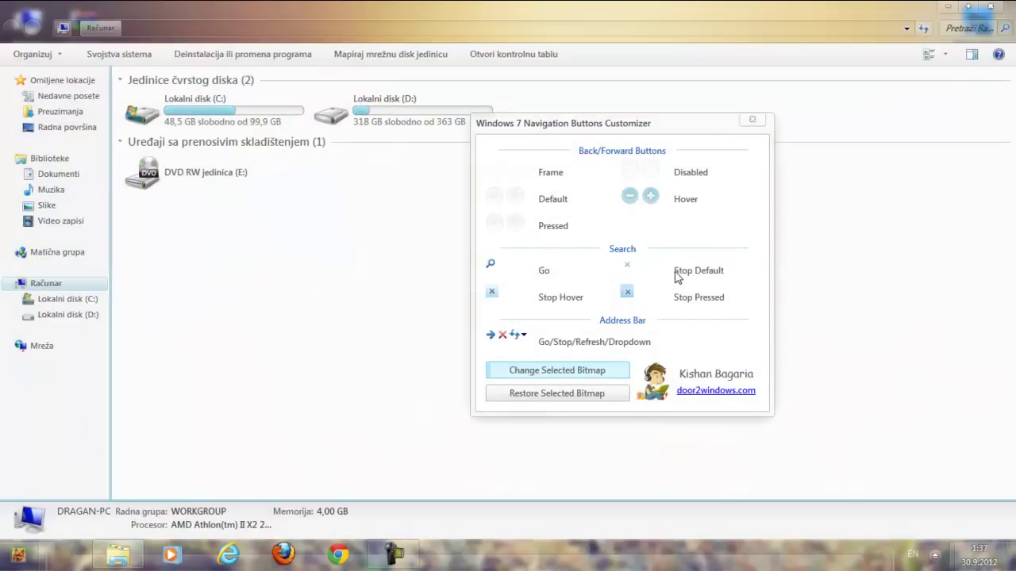
Select among the Stop Default, Pressed and Hover search bitmaps.
left_click_drag(610, 124, 541, 117)
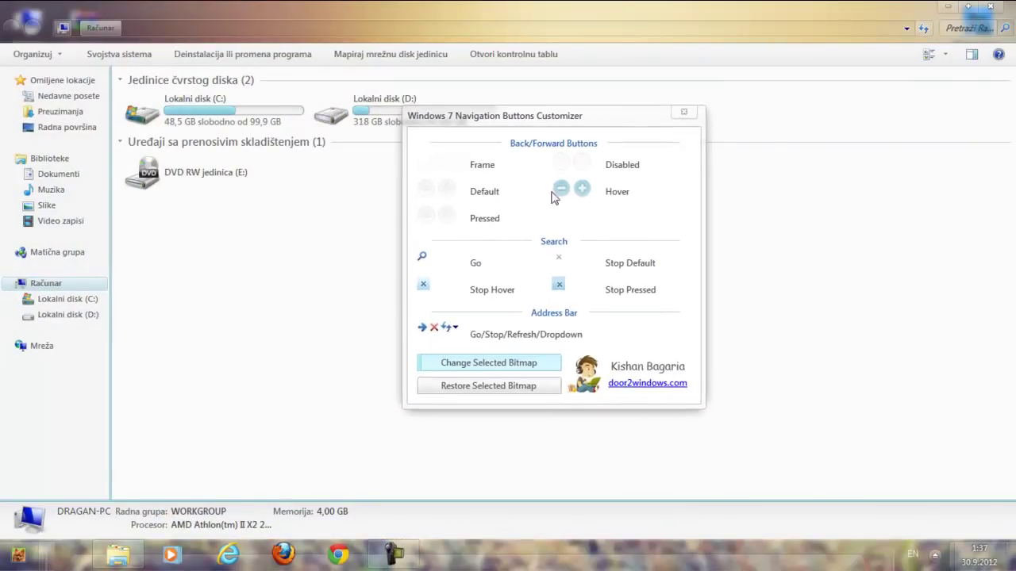
left_click(611, 263)
left_click(611, 290)
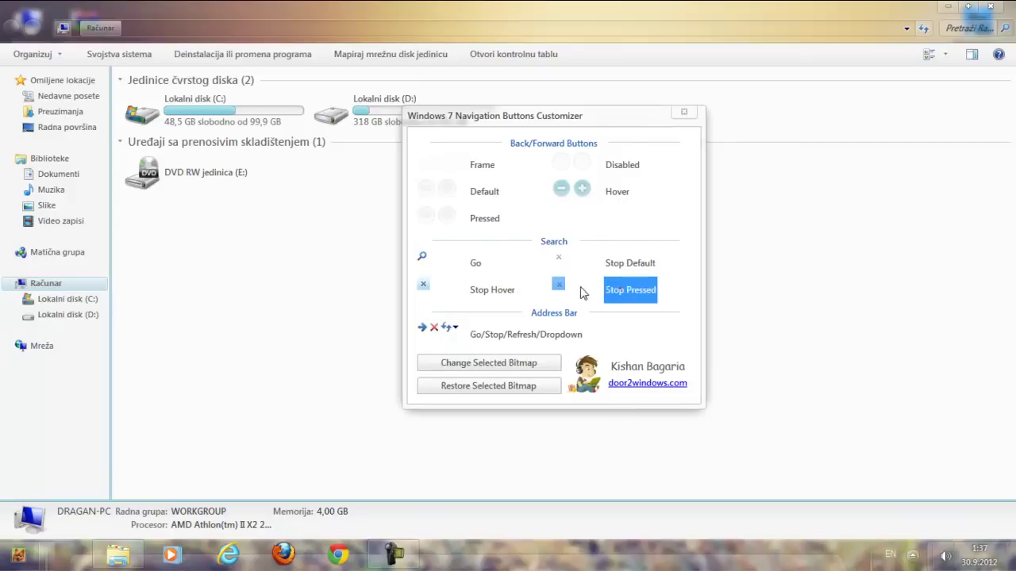
left_click(480, 288)
left_click(617, 263)
left_click(618, 292)
Pick a file for the Stop Default search bitmap, then close the customizer.
left_click_drag(584, 127, 566, 146)
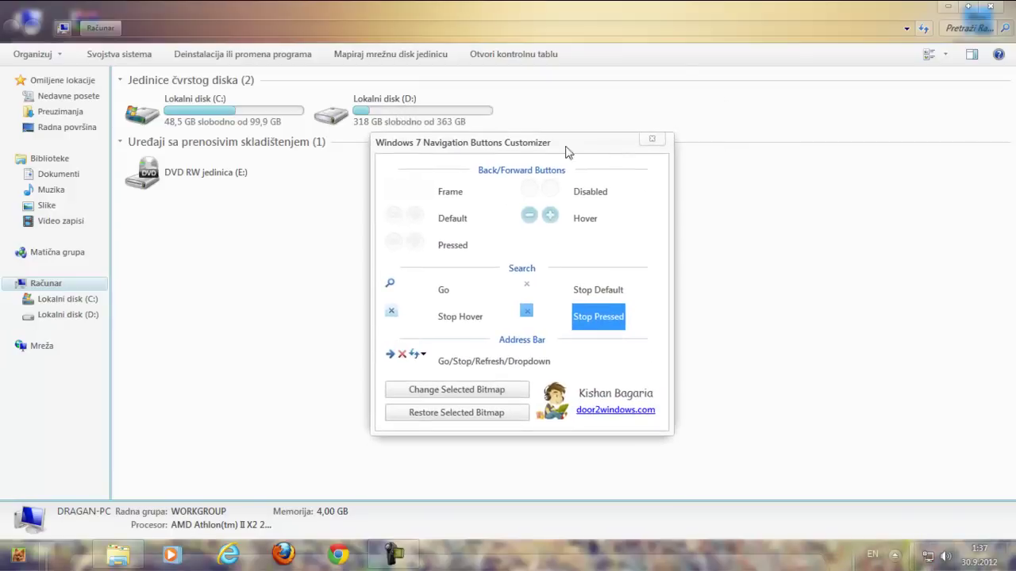
left_click(595, 292)
left_click(472, 391)
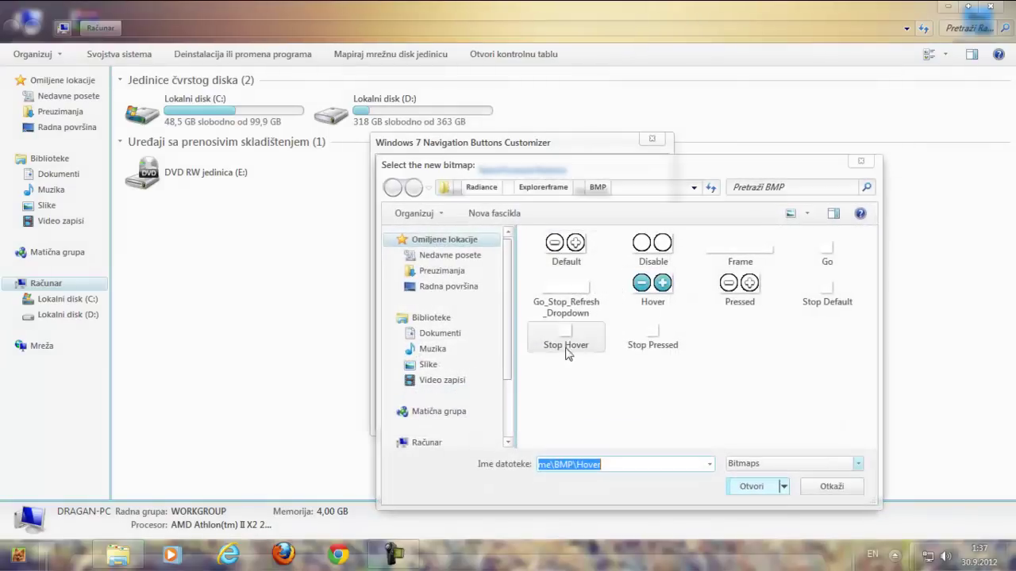
left_click(830, 305)
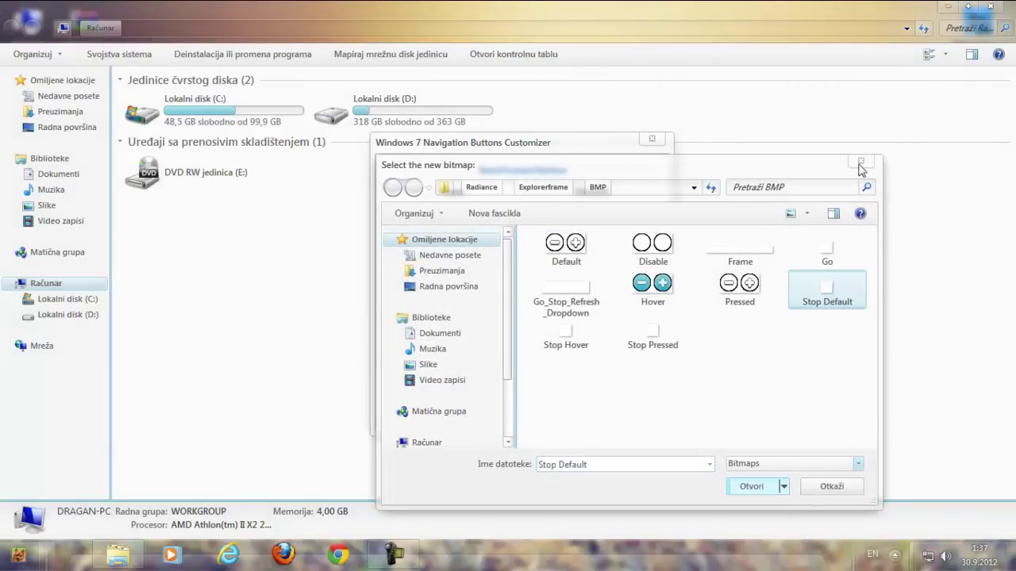
left_click(653, 142)
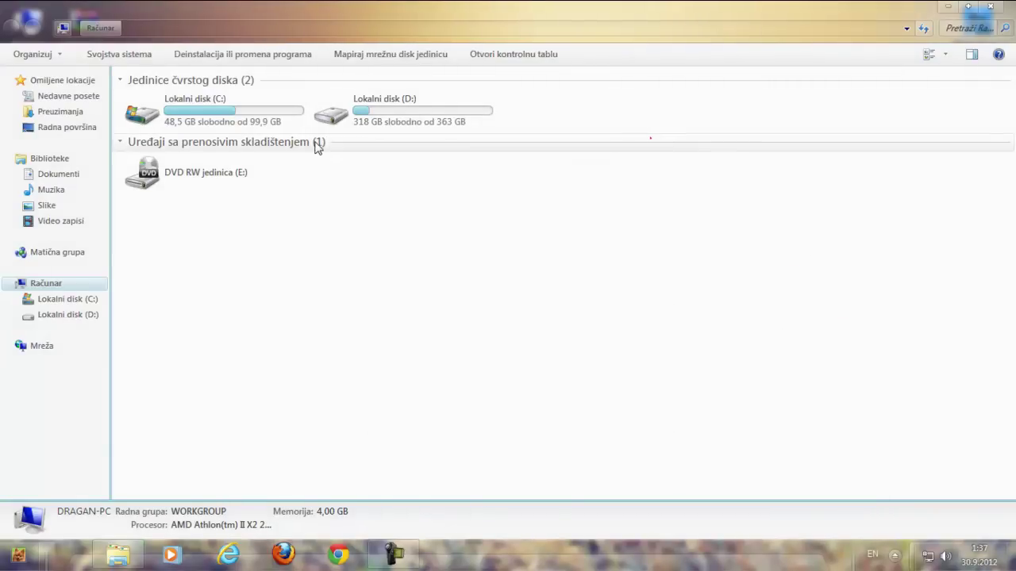